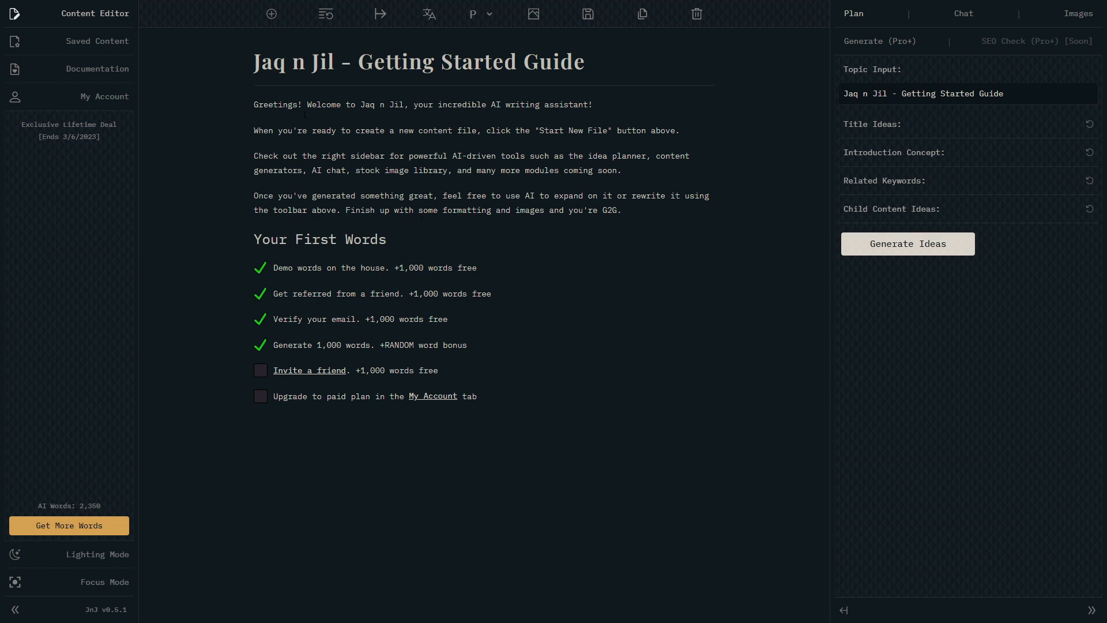
Start a new blank content file and place the cursor in its topic title.
{"action": "left_click", "coordinate": [272, 14]}
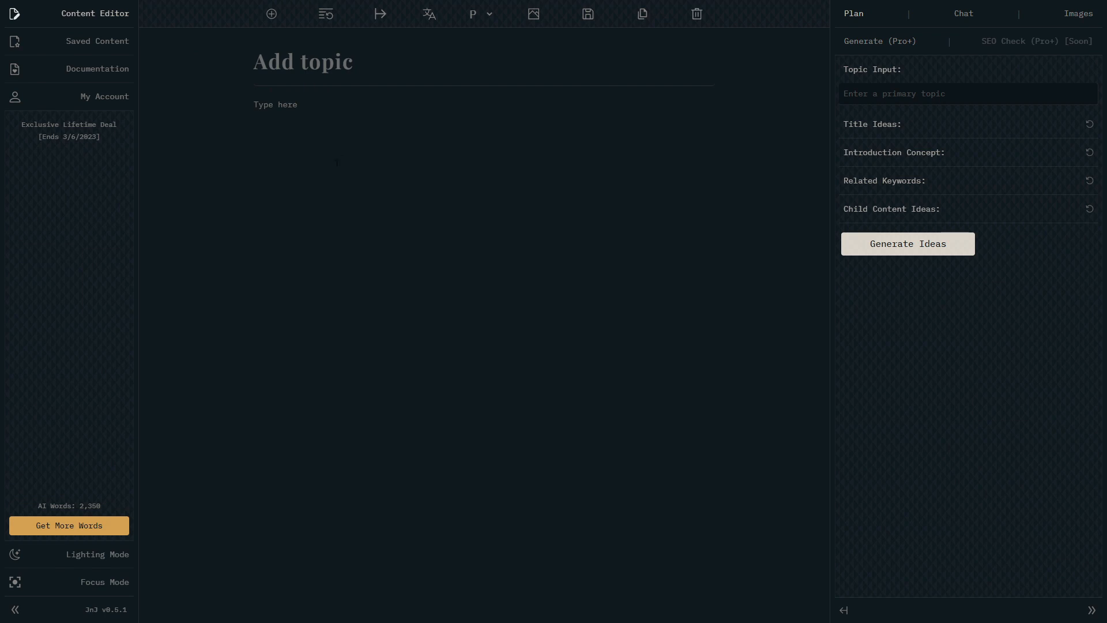
{"action": "left_click", "coordinate": [396, 82]}
Try focus mode on the blank file and return to the full layout.
{"action": "left_click", "coordinate": [68, 584]}
{"action": "left_click", "coordinate": [524, 312]}
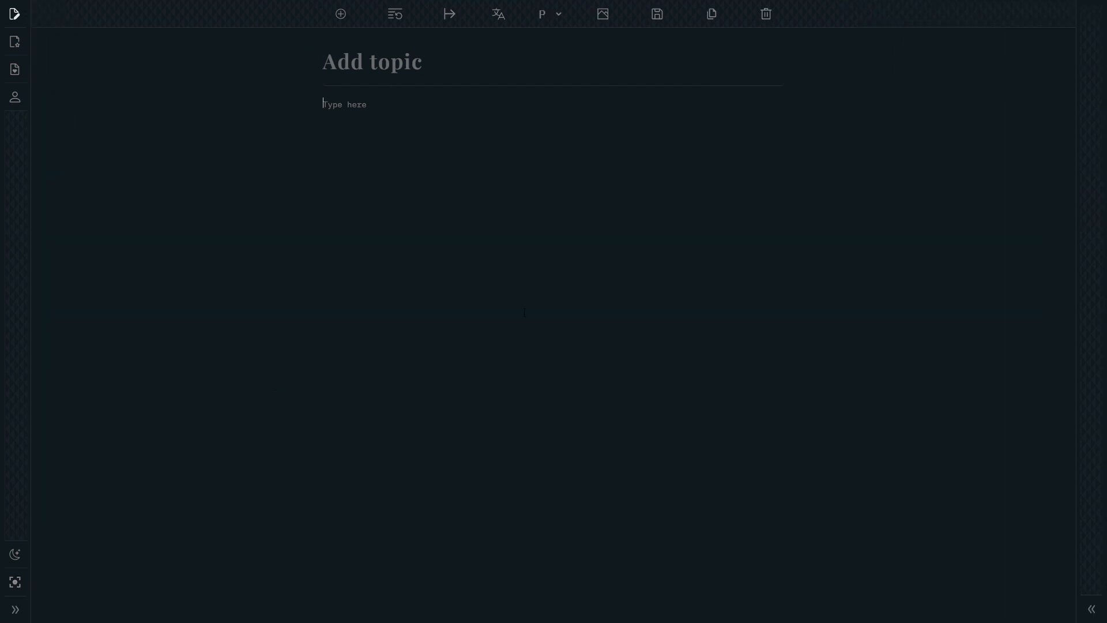
{"action": "left_click", "coordinate": [15, 584]}
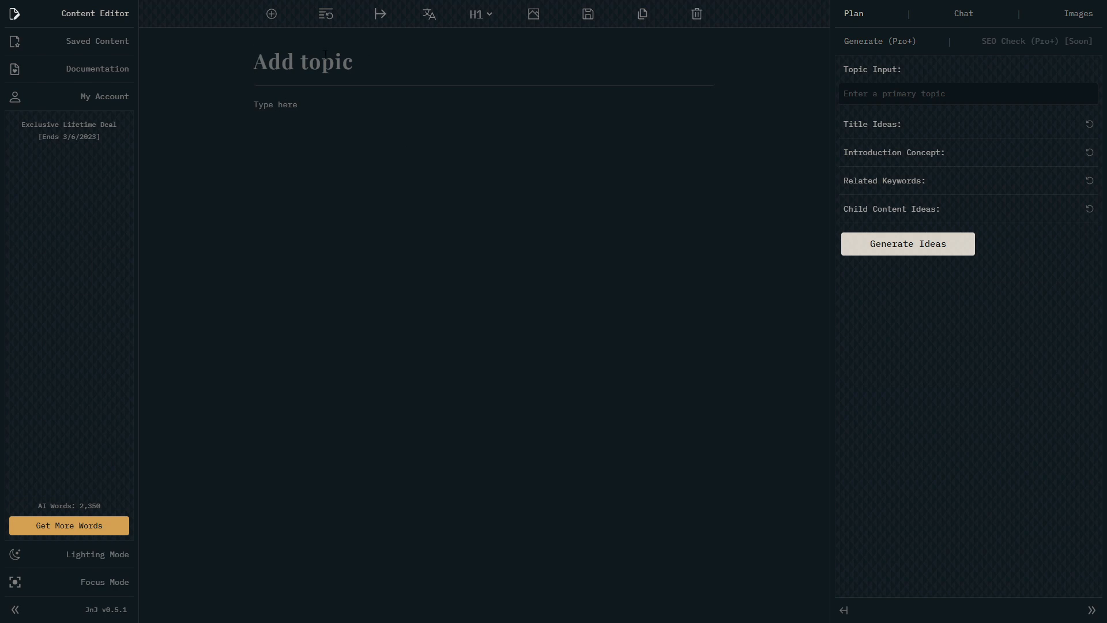
Title the file "Hello World" and reopen it from the saved content list.
{"action": "type", "text": "Hello World"}
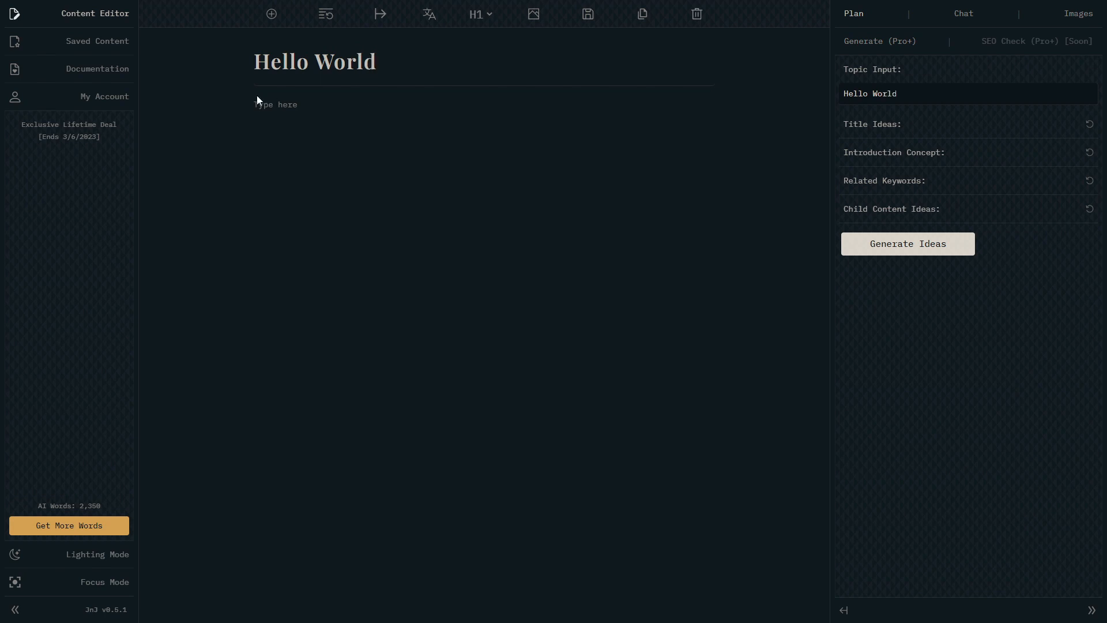
{"action": "left_click", "coordinate": [111, 42]}
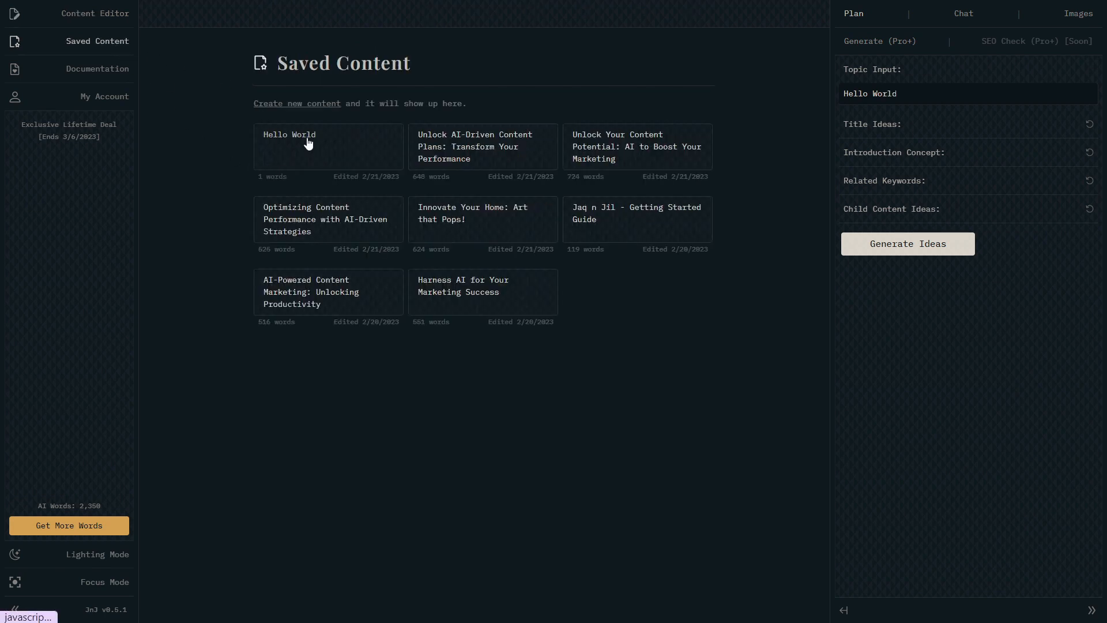
{"action": "left_click", "coordinate": [318, 155]}
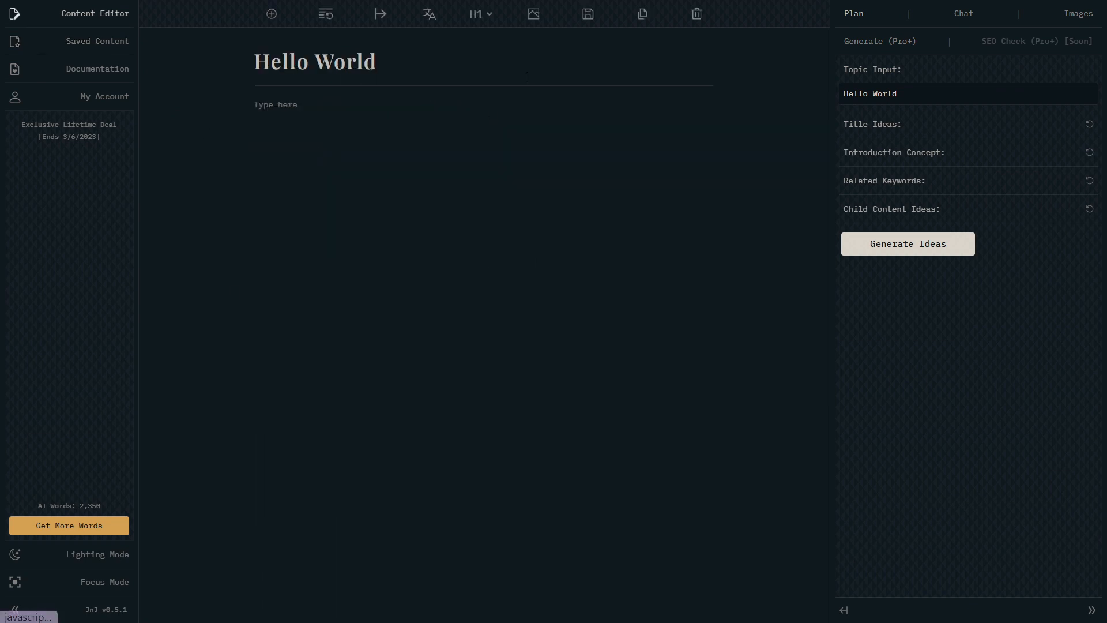
Look through the documentation for the tutorial video, editor tool index, frequently asked questions and support options.
{"action": "left_click", "coordinate": [109, 75]}
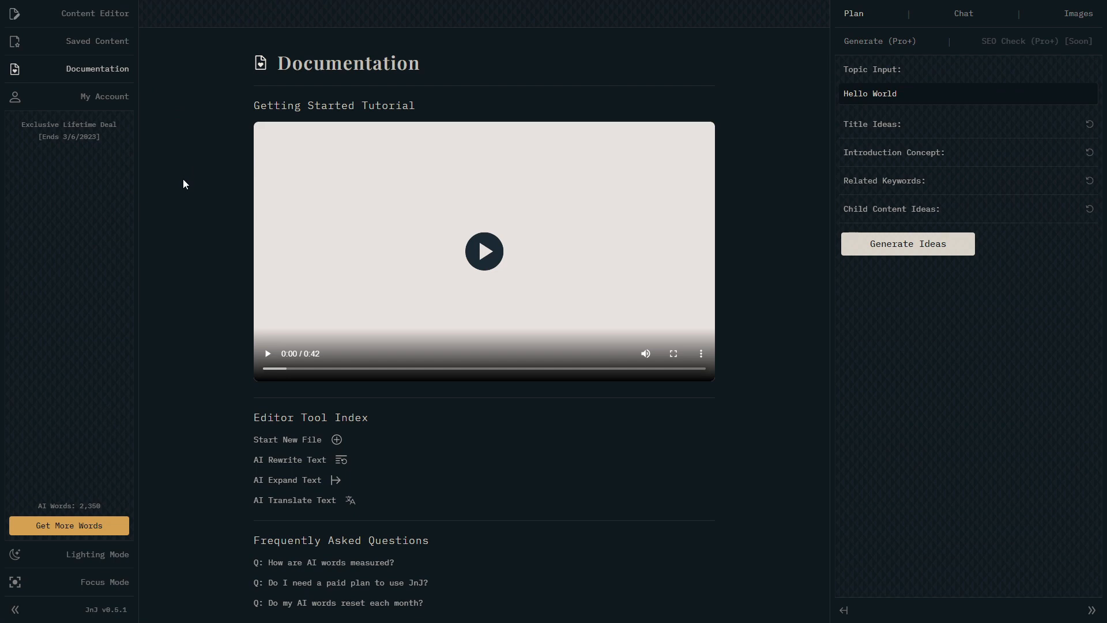
{"action": "scroll", "coordinate": [183, 179], "scroll_direction": "down", "scroll_amount": 2}
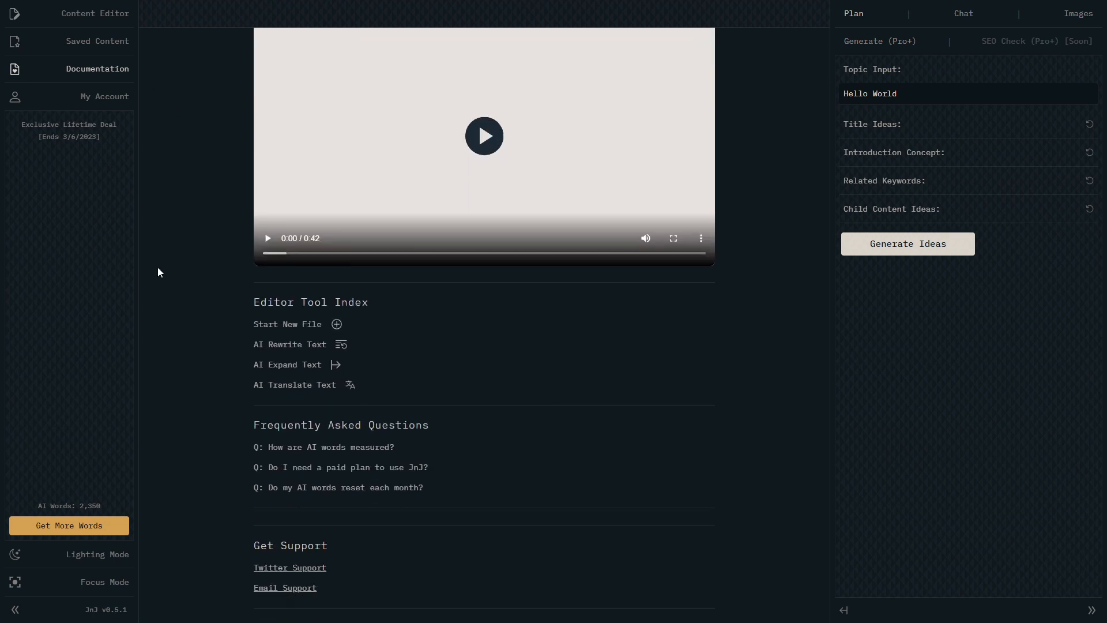
{"action": "scroll", "coordinate": [213, 296], "scroll_direction": "up", "scroll_amount": 3}
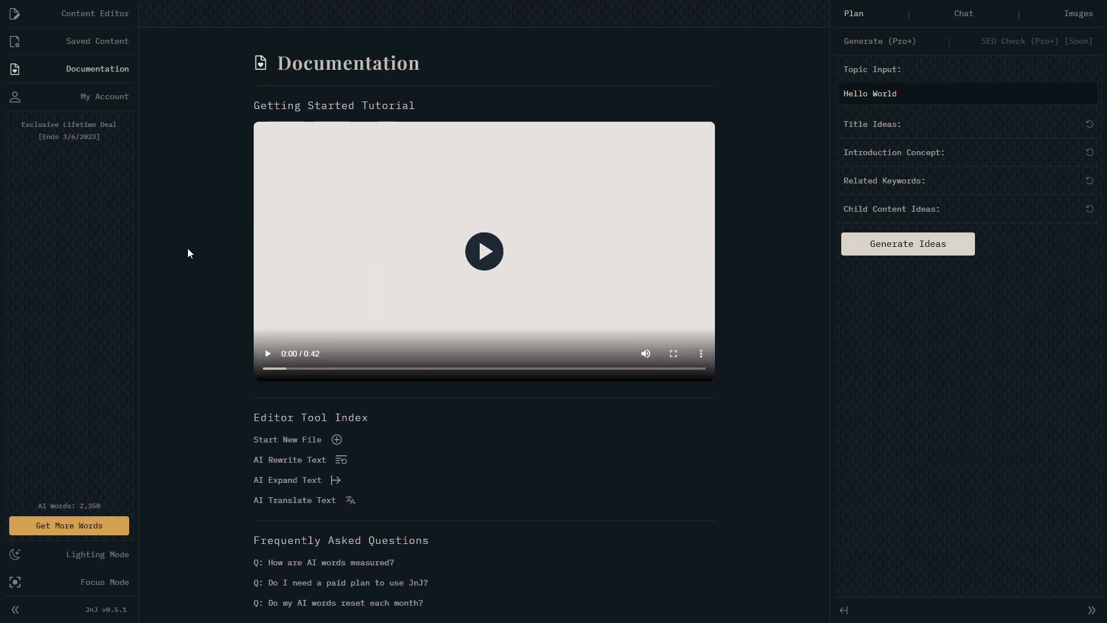
Review the account page's plan information, subscription plans, lifetime deal and referral options.
{"action": "left_click", "coordinate": [110, 100]}
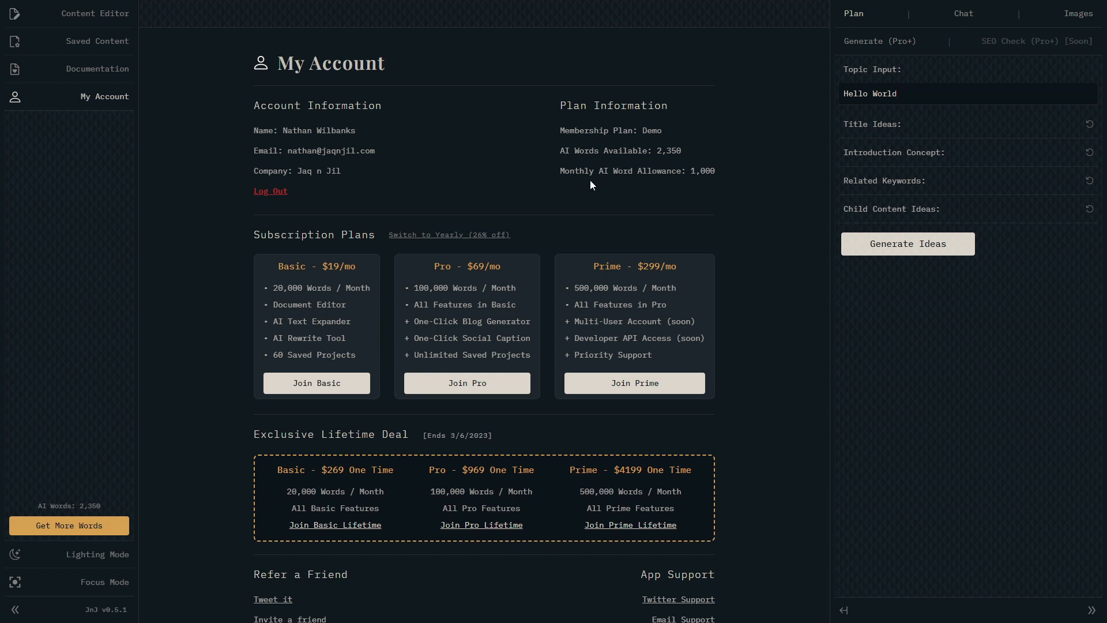
{"action": "scroll", "coordinate": [496, 145], "scroll_direction": "down", "scroll_amount": 1}
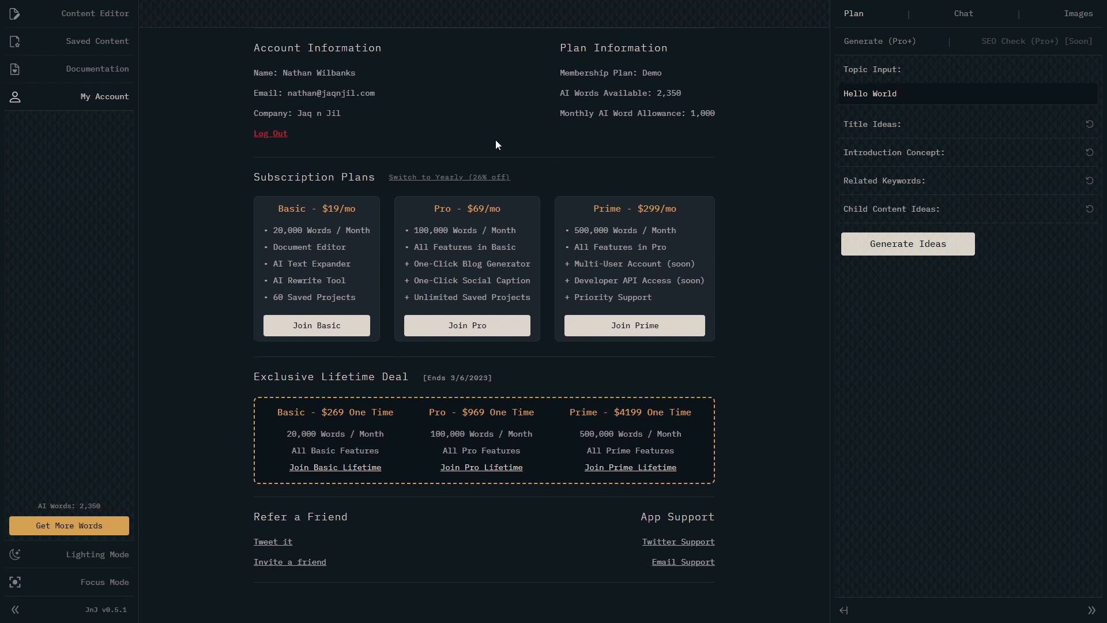
{"action": "scroll", "coordinate": [418, 196], "scroll_direction": "down", "scroll_amount": 1}
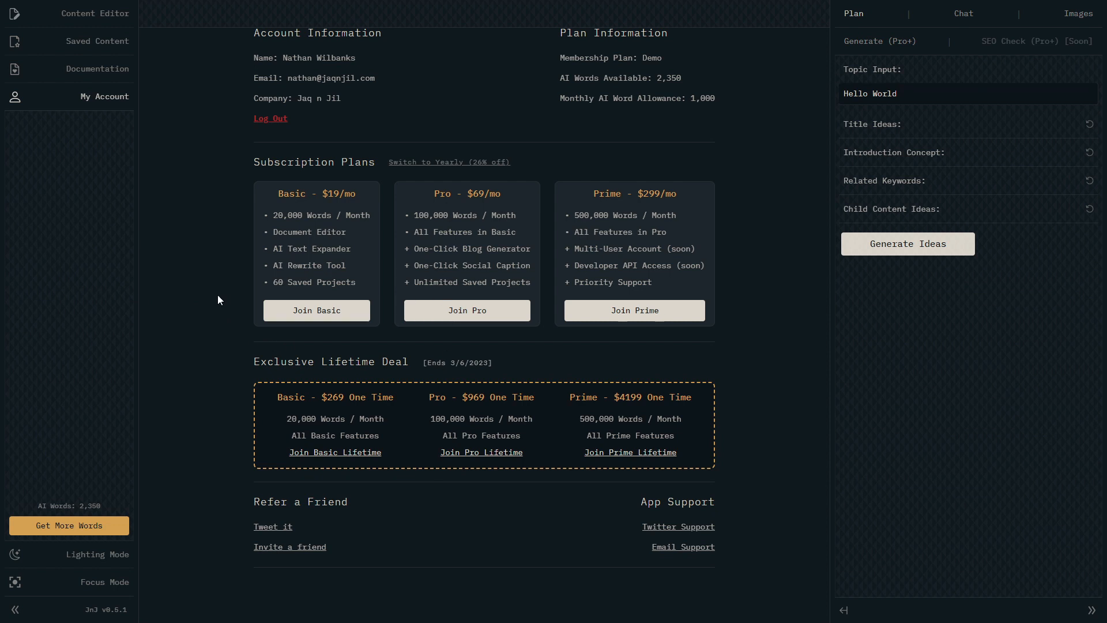
{"action": "scroll", "coordinate": [216, 298], "scroll_direction": "up", "scroll_amount": 2}
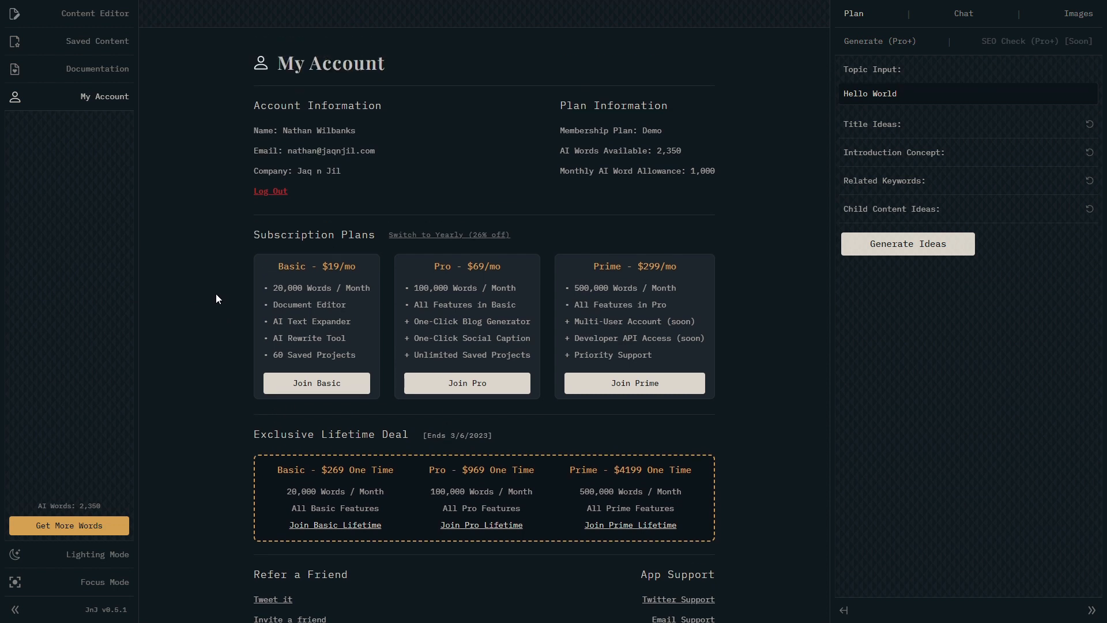
{"action": "scroll", "coordinate": [216, 297], "scroll_direction": "down", "scroll_amount": 2}
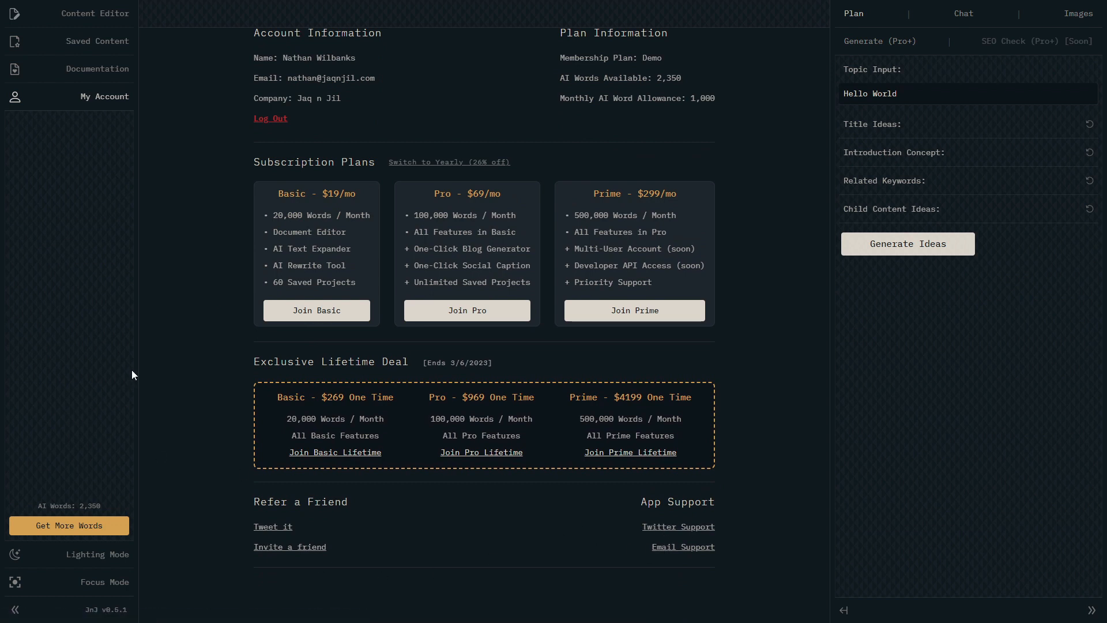
{"action": "scroll", "coordinate": [181, 370], "scroll_direction": "up", "scroll_amount": 2}
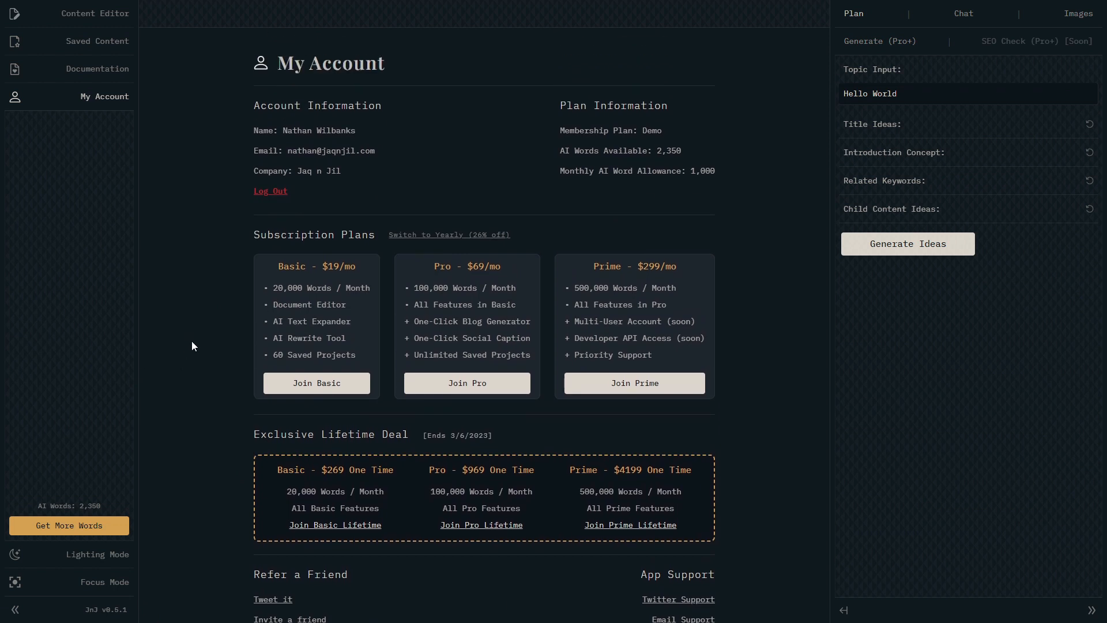
Return to the content editor and preview focus mode with the light theme, restoring the dark theme and full layout.
{"action": "left_click", "coordinate": [73, 581]}
{"action": "left_click", "coordinate": [15, 15]}
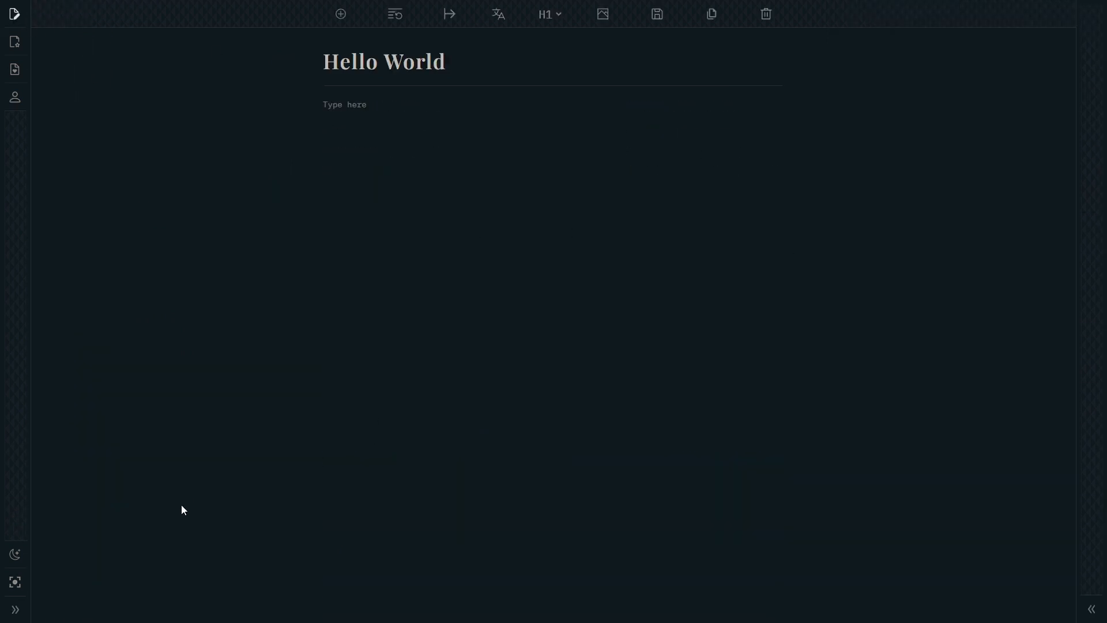
{"action": "left_click", "coordinate": [22, 561]}
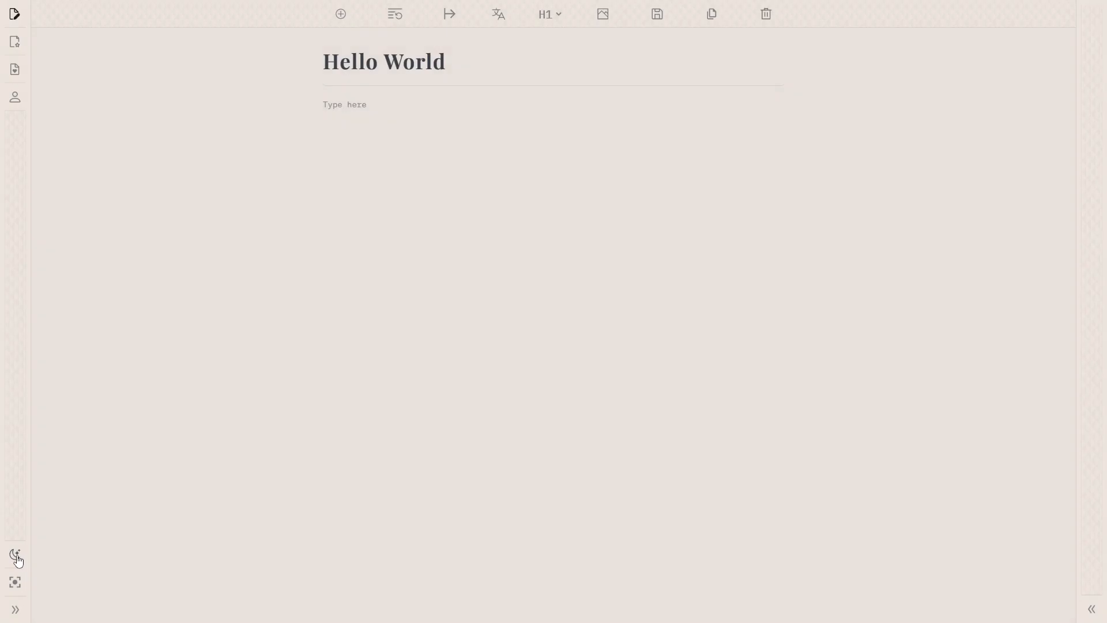
{"action": "left_click", "coordinate": [17, 556]}
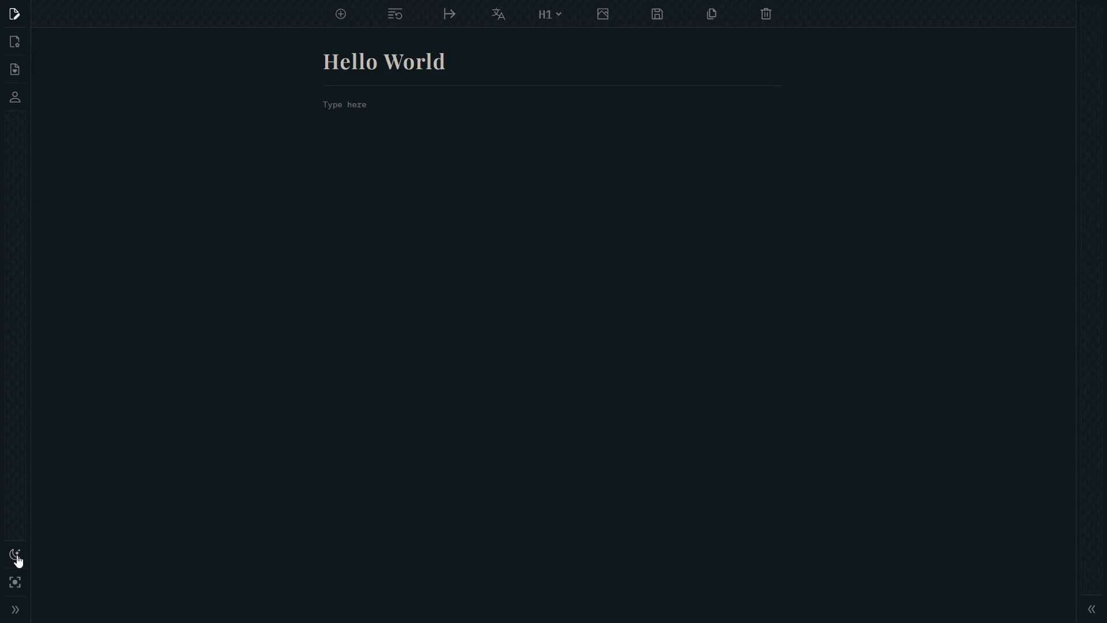
{"action": "left_click", "coordinate": [17, 581]}
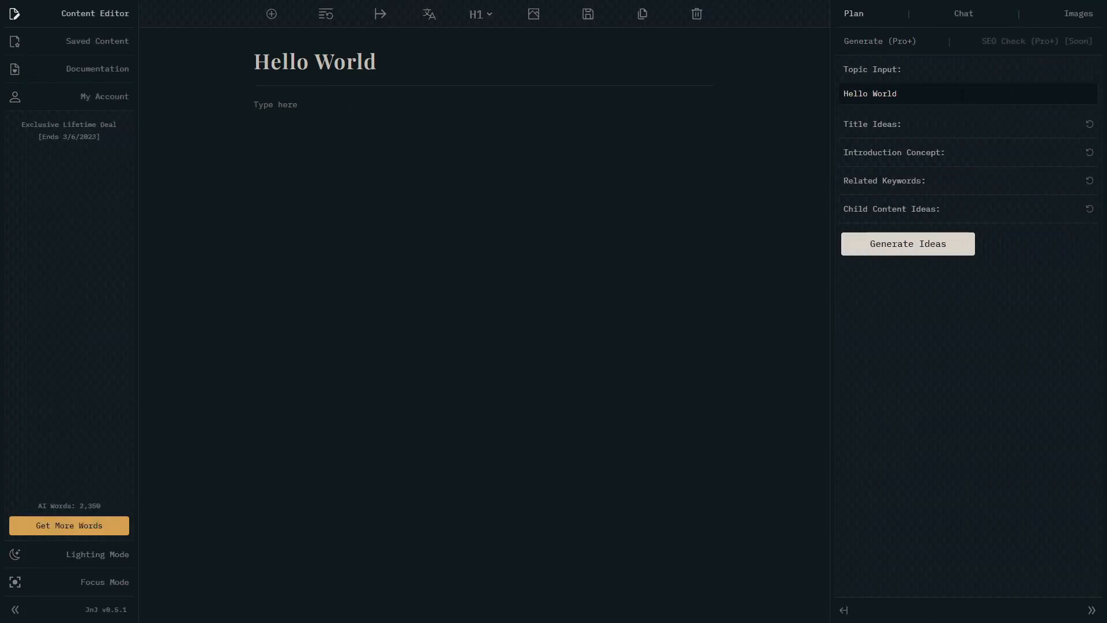
Replace the document title with "artificial intelligence for content marketers".
{"action": "left_click_drag", "start_coordinate": [378, 61], "coordinate": [207, 60]}
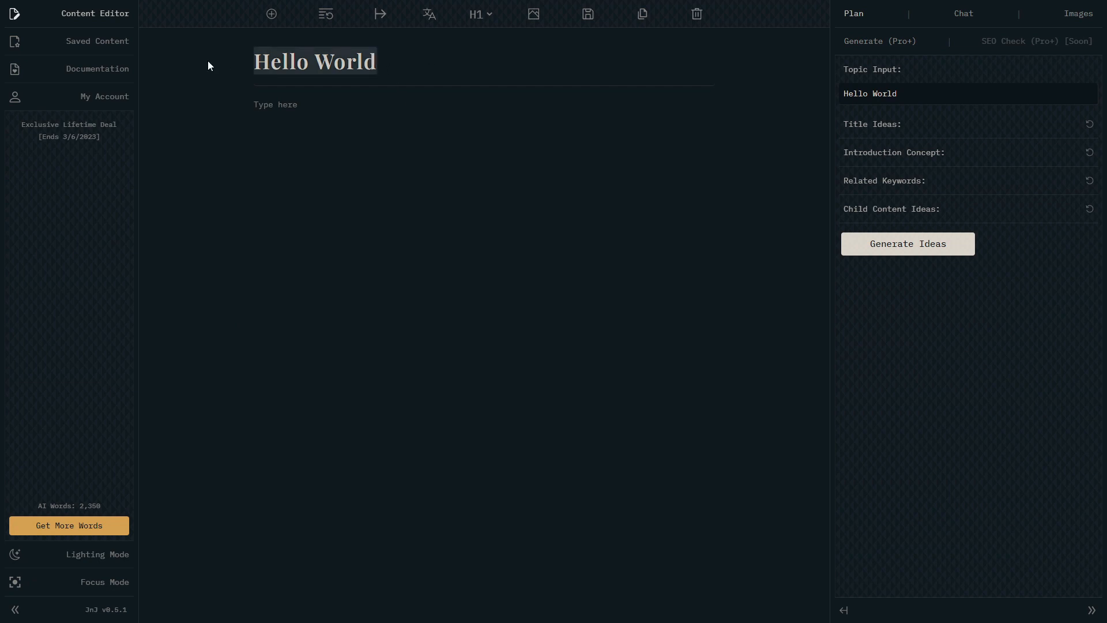
{"action": "key", "text": "BackSpace"}
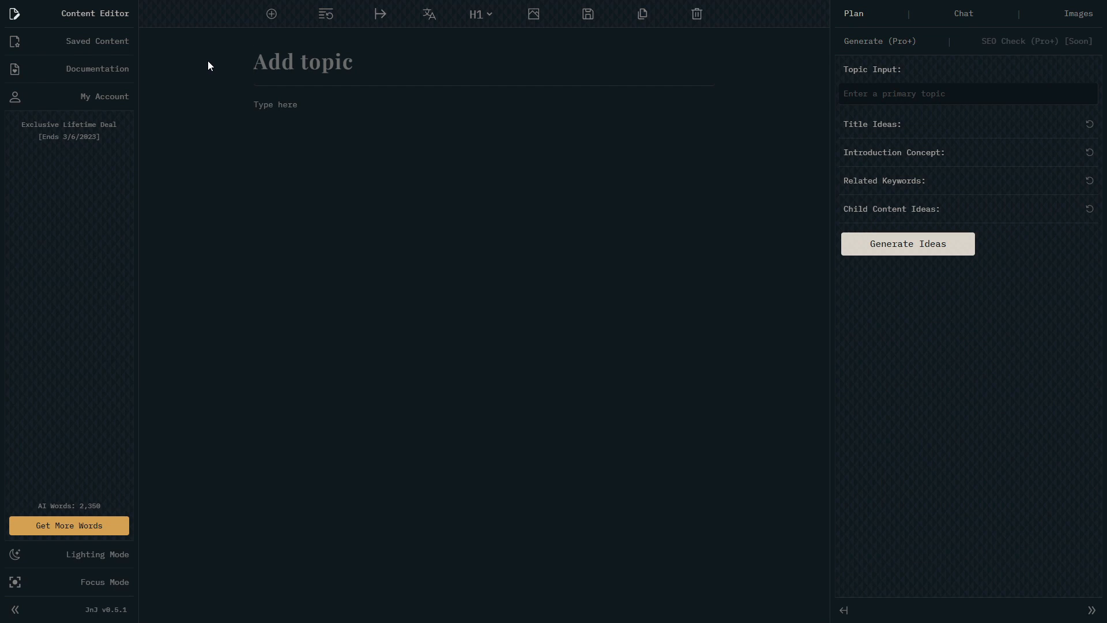
{"action": "type", "text": "artifi"}
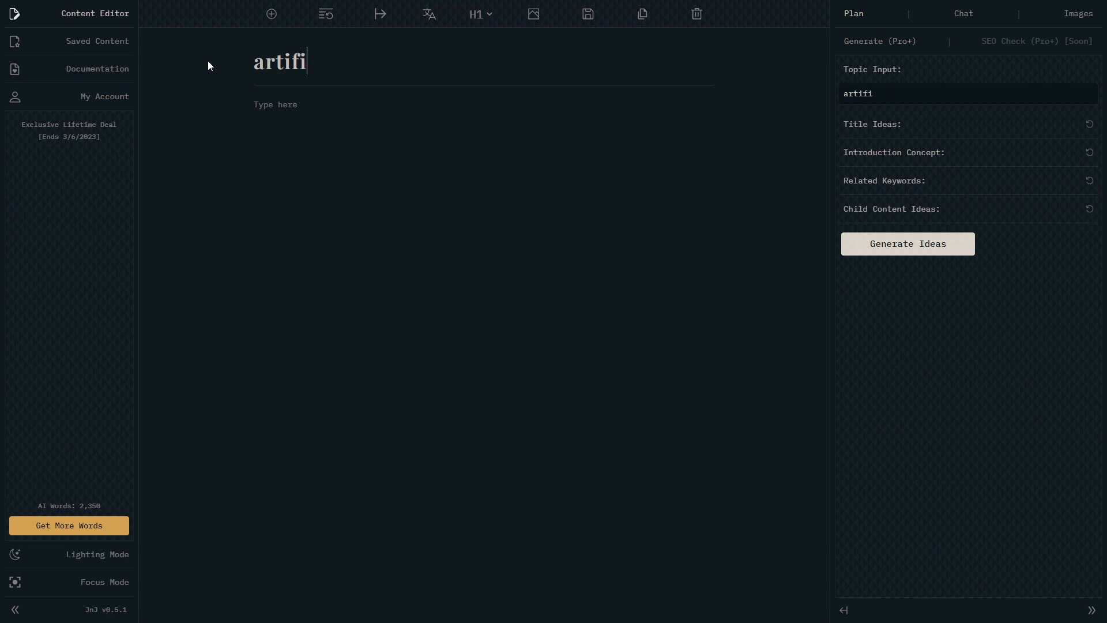
{"action": "type", "text": "cial in"}
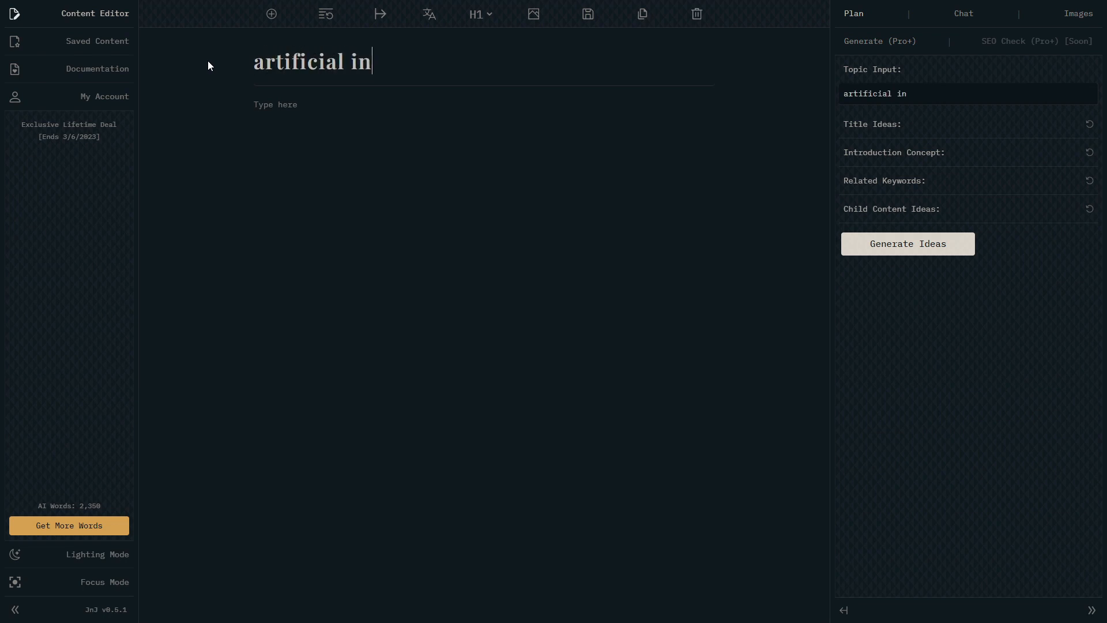
{"action": "type", "text": "telligence"}
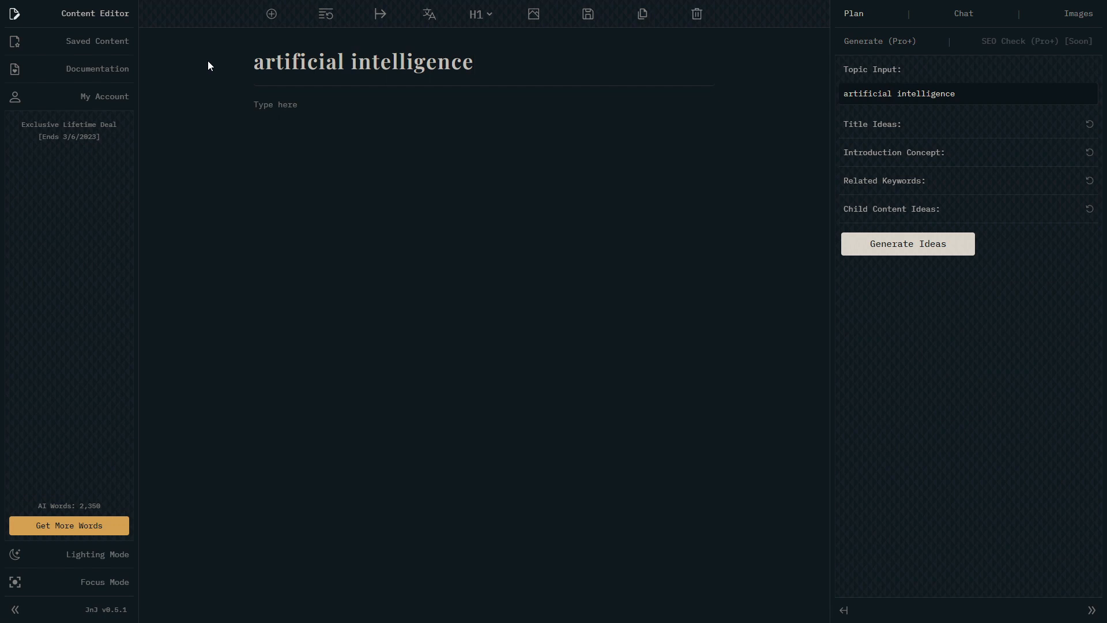
{"action": "type", "text": "for content marketers"}
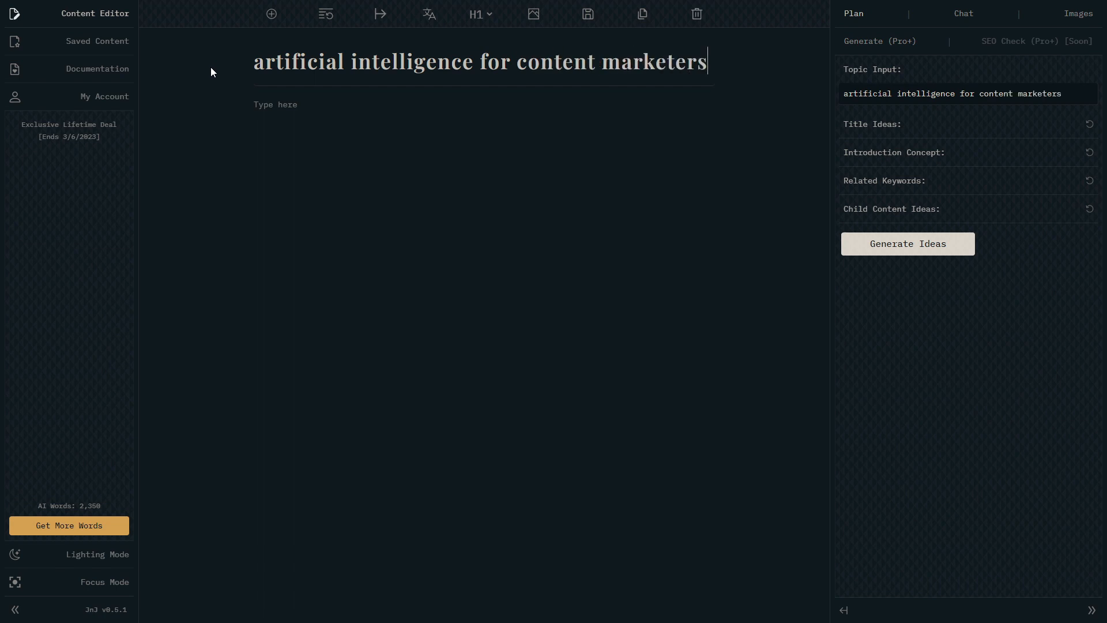
Write an empty numbered list from 1. to 3. below the title and delete it.
{"action": "left_click", "coordinate": [877, 247]}
{"action": "type", "text": "1."}
{"action": "key", "text": "Return"}
{"action": "type", "text": "3."}
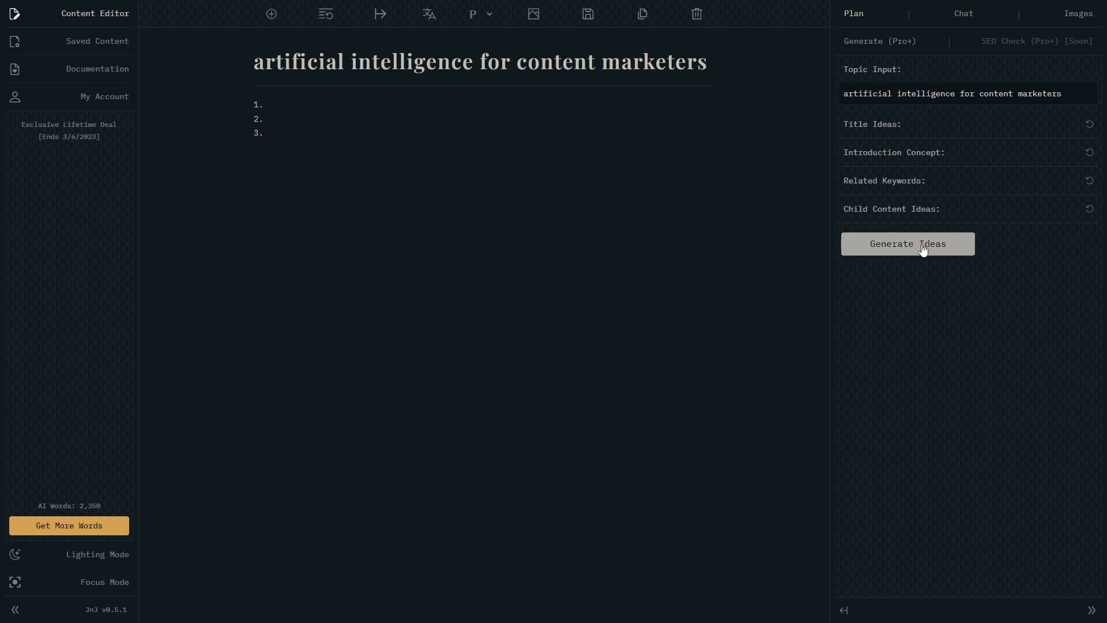
{"action": "left_click_drag", "start_coordinate": [356, 140], "coordinate": [216, 101]}
{"action": "key", "text": "BackSpace"}
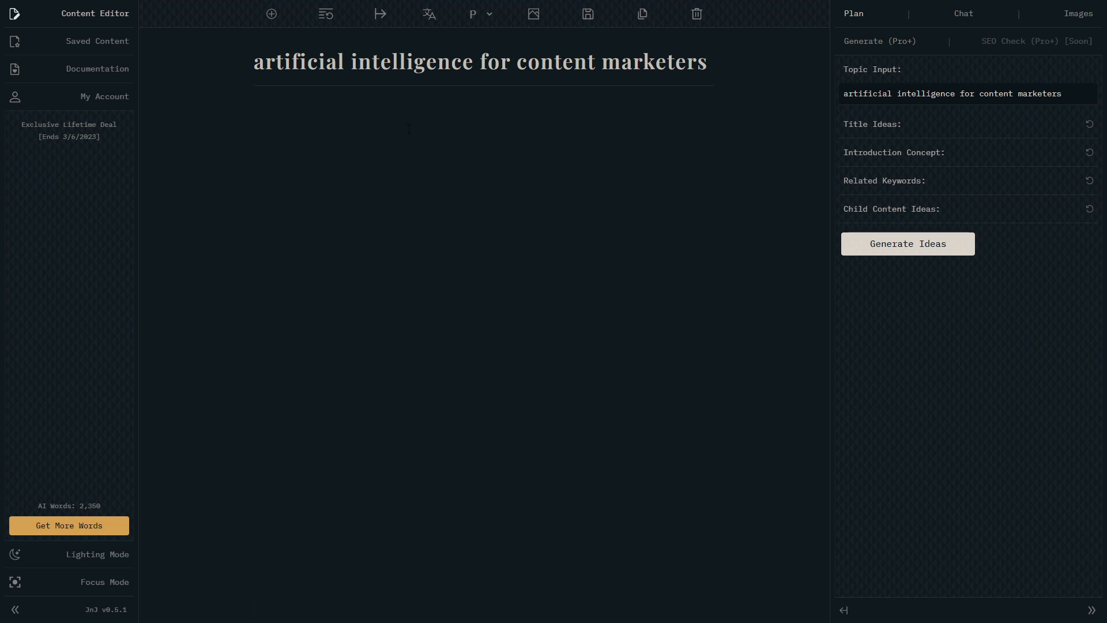
Generate content ideas for the topic and regenerate only the related keywords.
{"action": "left_click", "coordinate": [844, 249]}
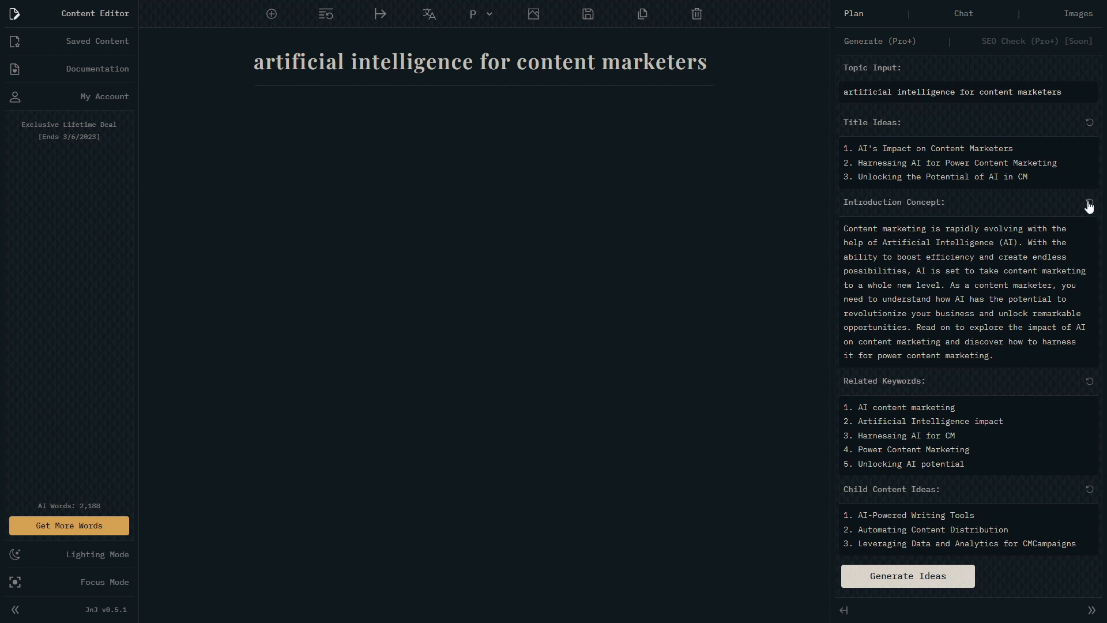
{"action": "left_click", "coordinate": [1089, 383]}
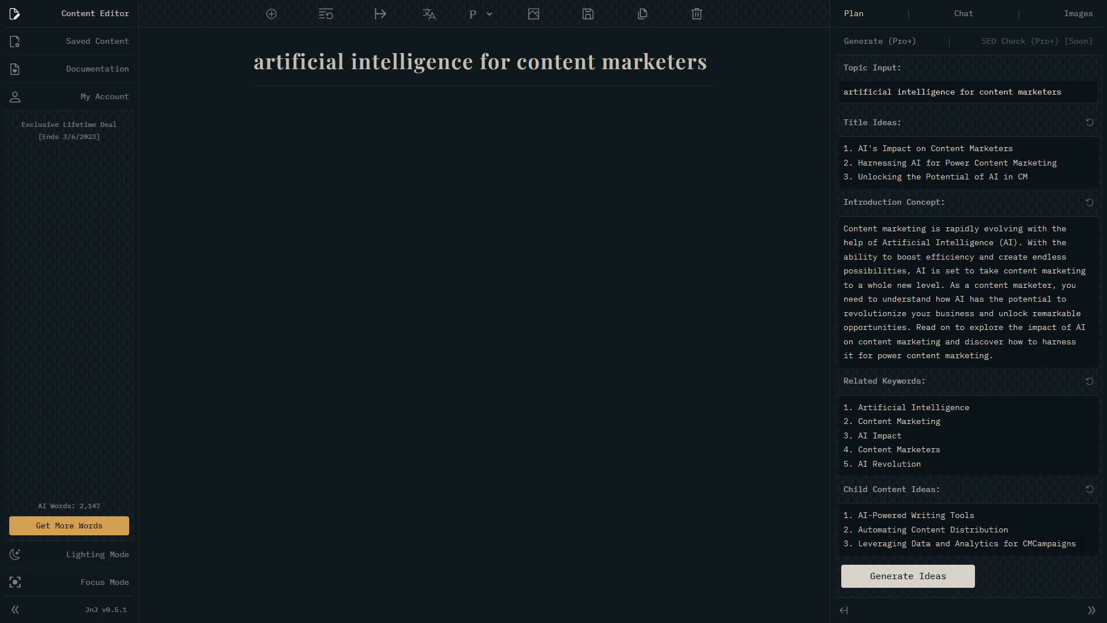
Copy all three child content ideas from the generated plan.
{"action": "left_click_drag", "start_coordinate": [1081, 545], "coordinate": [843, 514]}
{"action": "right_click", "coordinate": [860, 514]}
{"action": "left_click", "coordinate": [913, 380]}
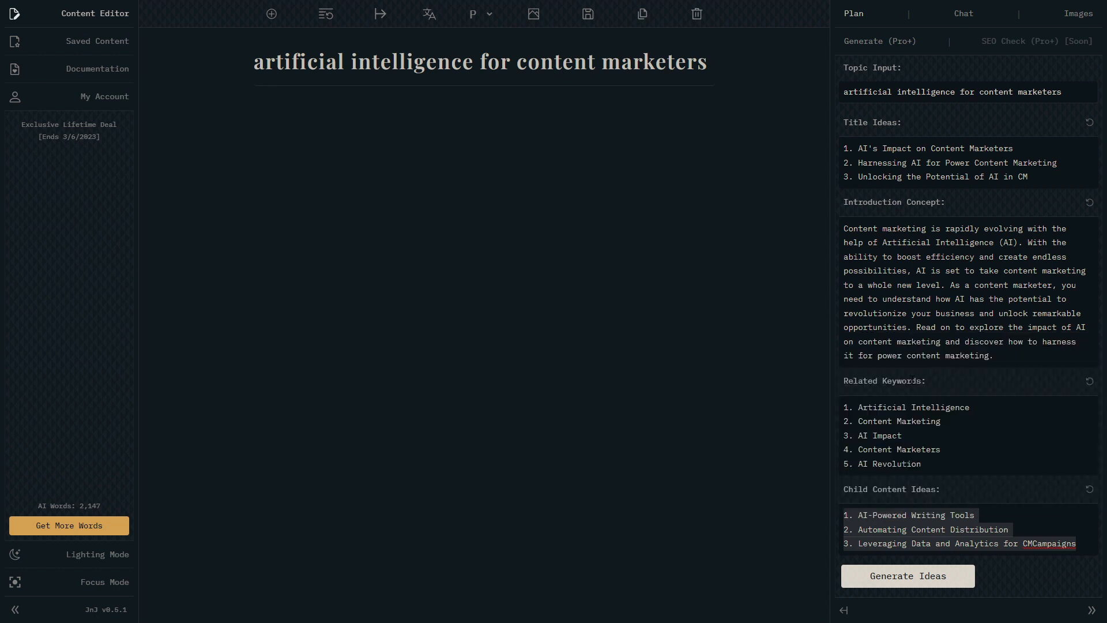
View the social post generator's options, go back, and open the full article generator.
{"action": "left_click", "coordinate": [875, 43]}
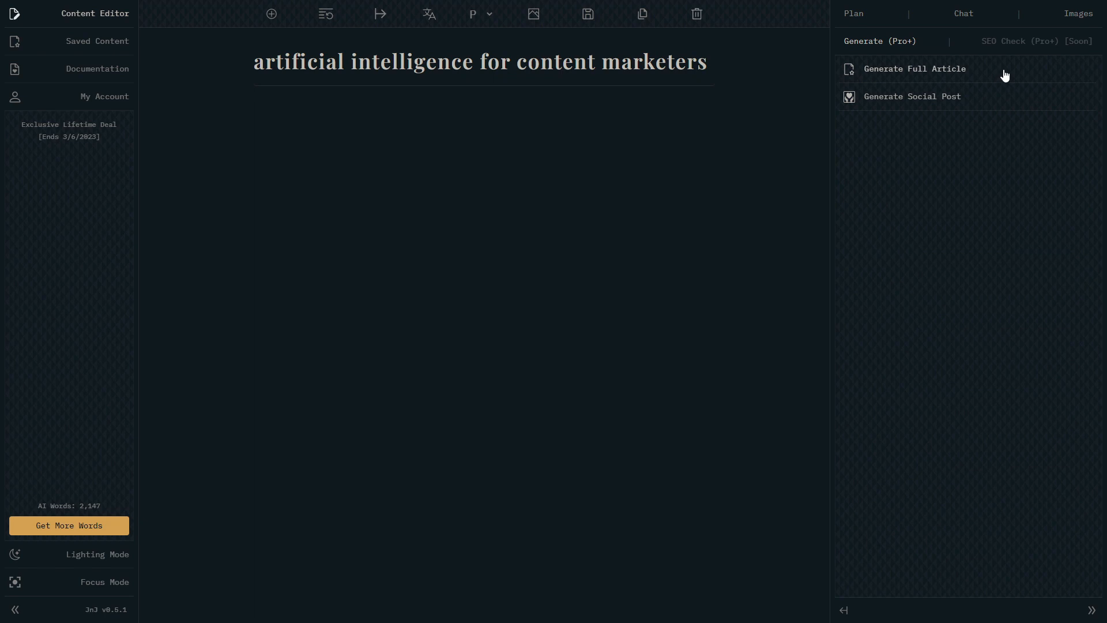
{"action": "left_click", "coordinate": [978, 96]}
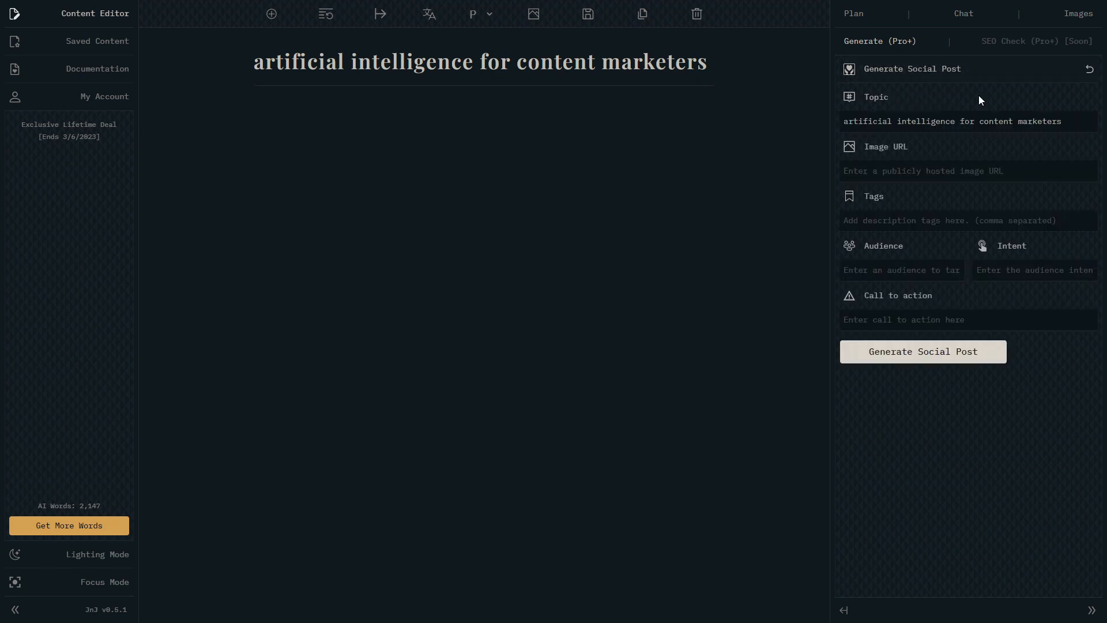
{"action": "left_click", "coordinate": [1008, 82]}
{"action": "left_click", "coordinate": [1011, 79]}
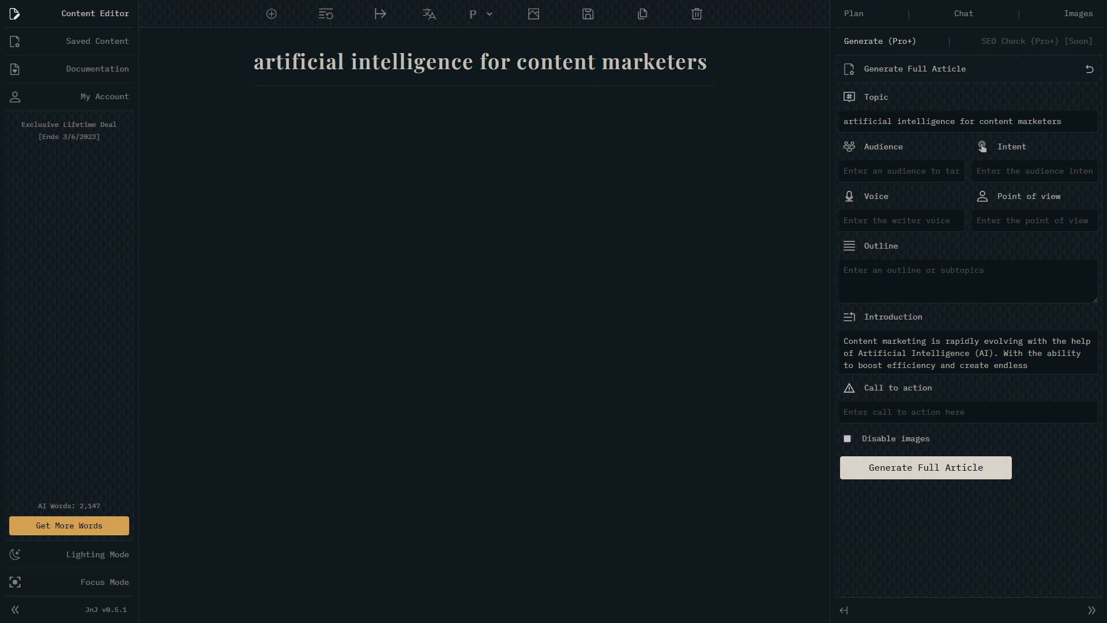
Check the generated plan ideas again and return to the full article form to review its fields.
{"action": "left_click", "coordinate": [861, 14]}
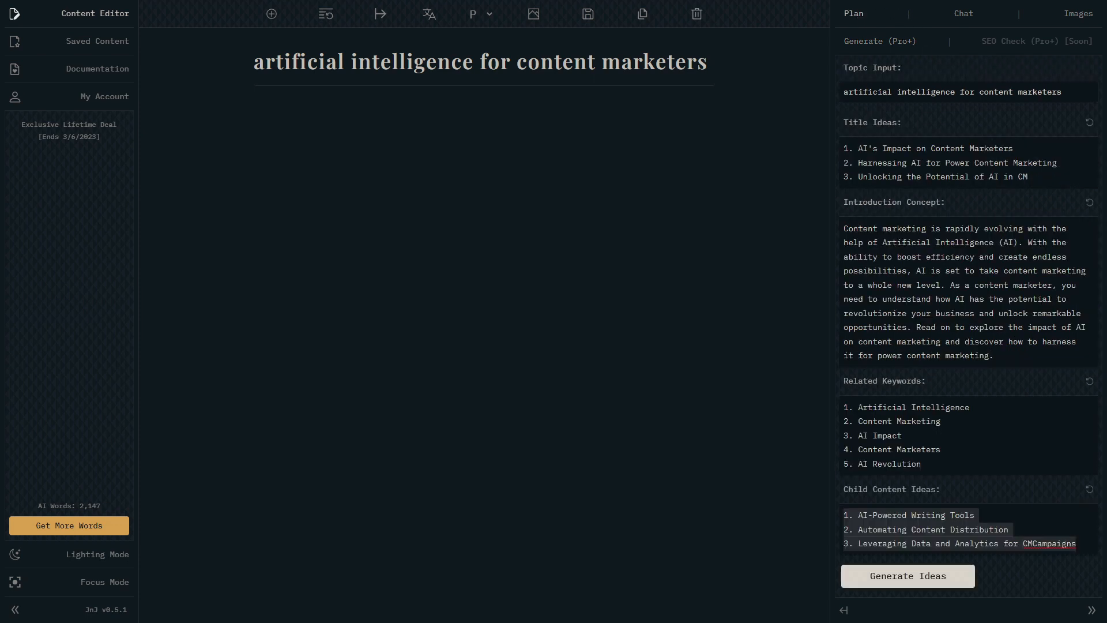
{"action": "left_click", "coordinate": [883, 44]}
{"action": "scroll", "coordinate": [953, 374], "scroll_direction": "down", "scroll_amount": 2}
{"action": "scroll", "coordinate": [953, 375], "scroll_direction": "up", "scroll_amount": 2}
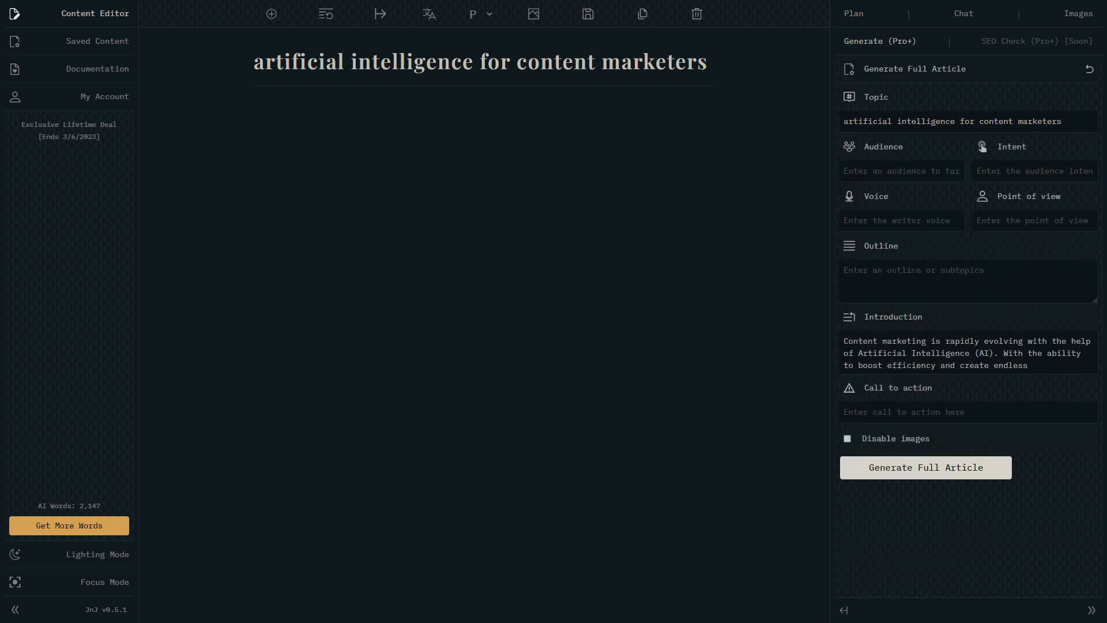
Fill the article outline with the three copied child content ideas and remove "for CMCampaigns" from the third one.
{"action": "left_click", "coordinate": [861, 17]}
{"action": "left_click", "coordinate": [941, 514]}
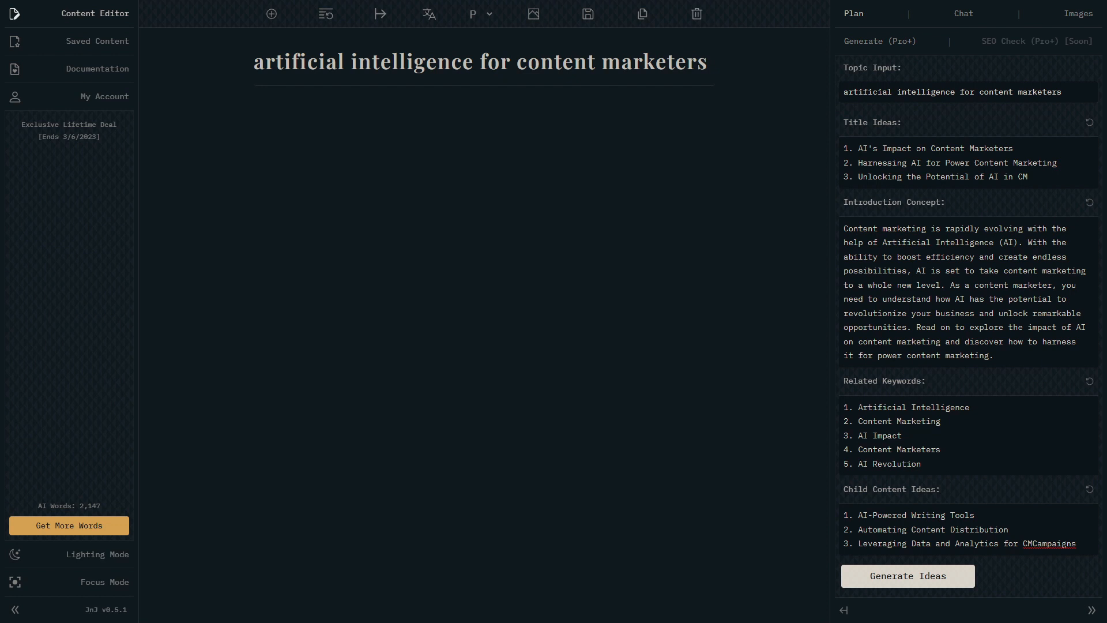
{"action": "left_click", "coordinate": [863, 43]}
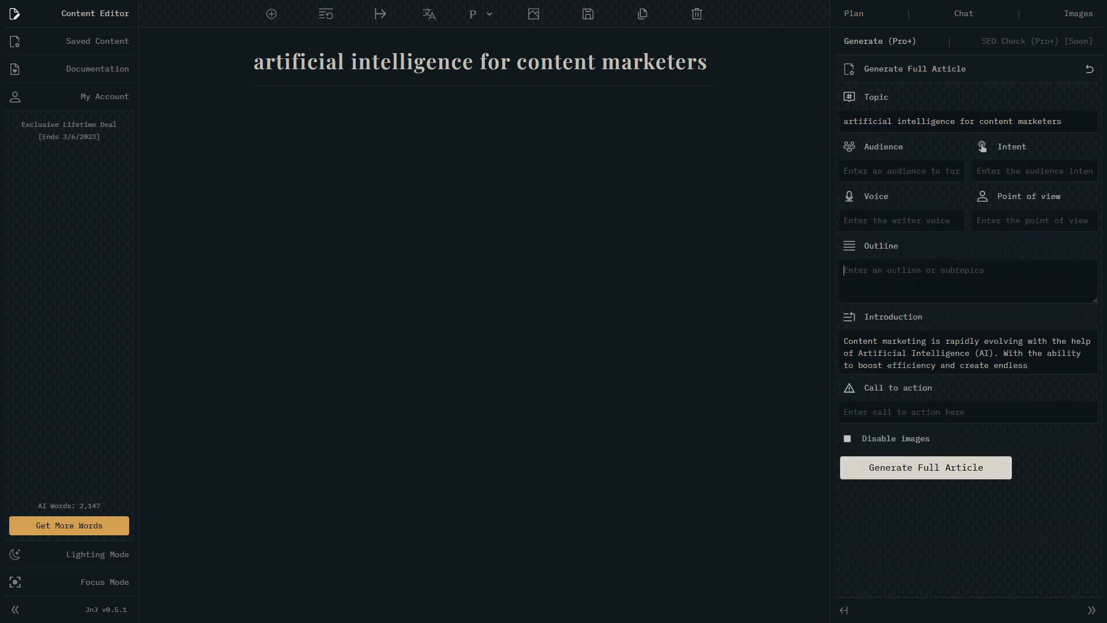
{"action": "left_click", "coordinate": [918, 280]}
{"action": "key", "text": "ctrl+v"}
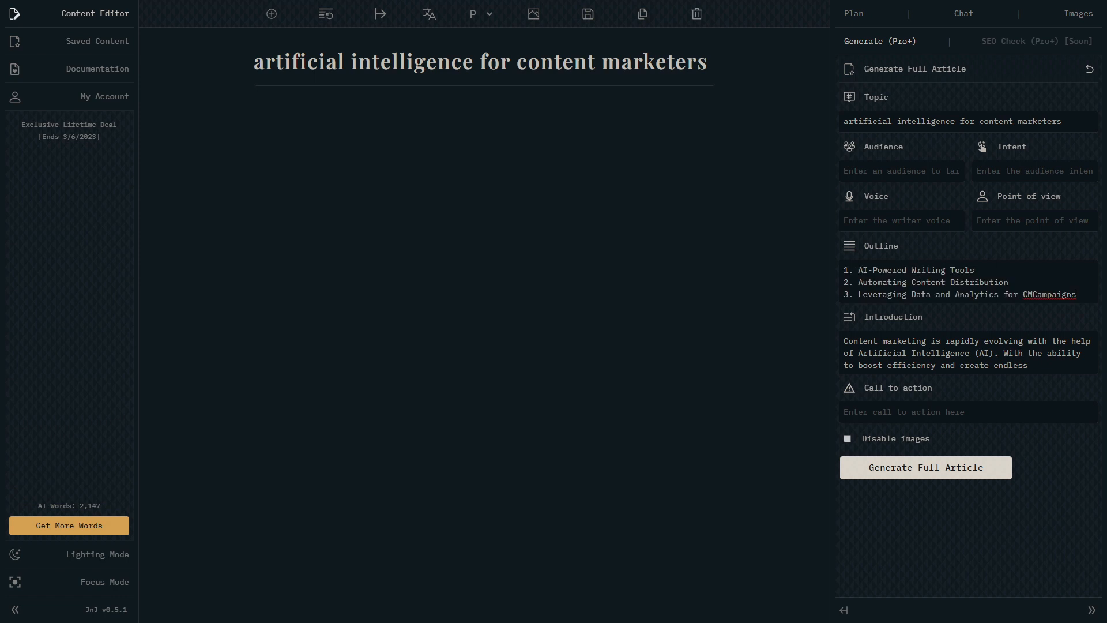
{"action": "left_click_drag", "start_coordinate": [1087, 293], "coordinate": [1004, 294]}
{"action": "key", "text": "BackSpace"}
{"action": "key", "text": "BackSpace"}
Set the audience to "content marketers", copied from the topic, and the intent to "improve workflow".
{"action": "left_click_drag", "start_coordinate": [1075, 121], "coordinate": [979, 121]}
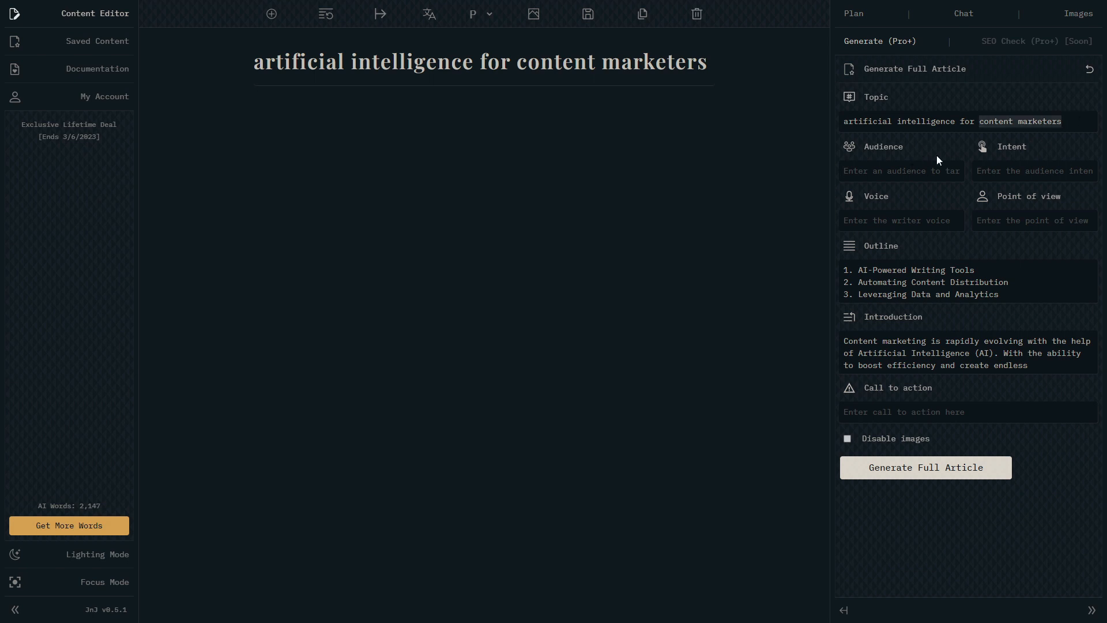
{"action": "key", "text": "ctrl+c"}
{"action": "left_click", "coordinate": [922, 171]}
{"action": "key", "text": "ctrl+v"}
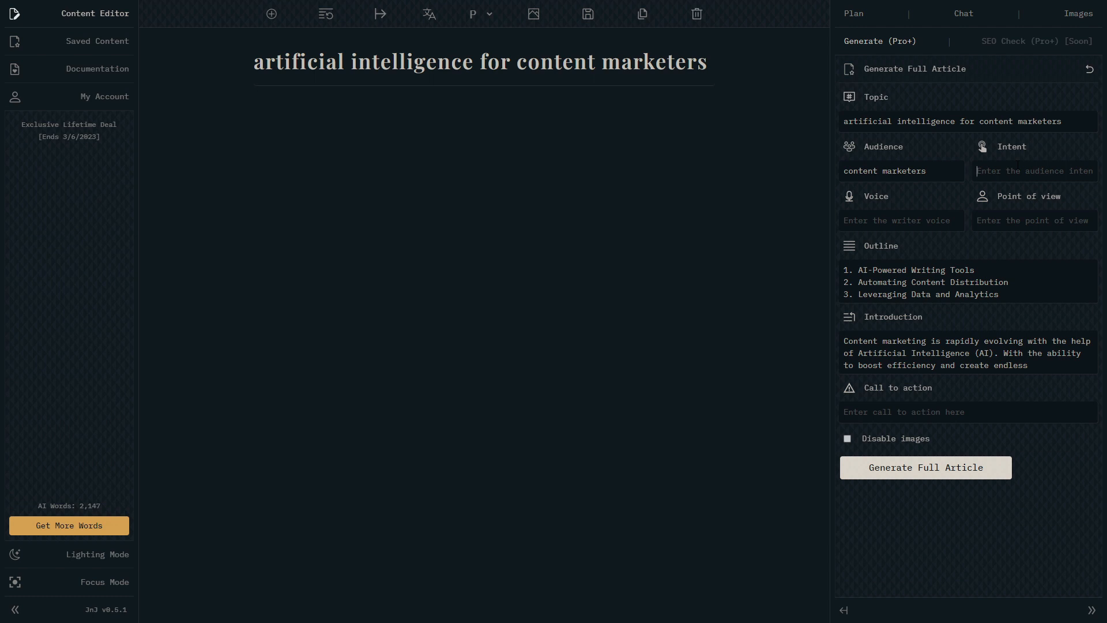
{"action": "type", "text": "improve workflow"}
Set the voice to "professional, witty", the point of view to "first person" and the call to action to "join our newsletter".
{"action": "type", "text": "prof"}
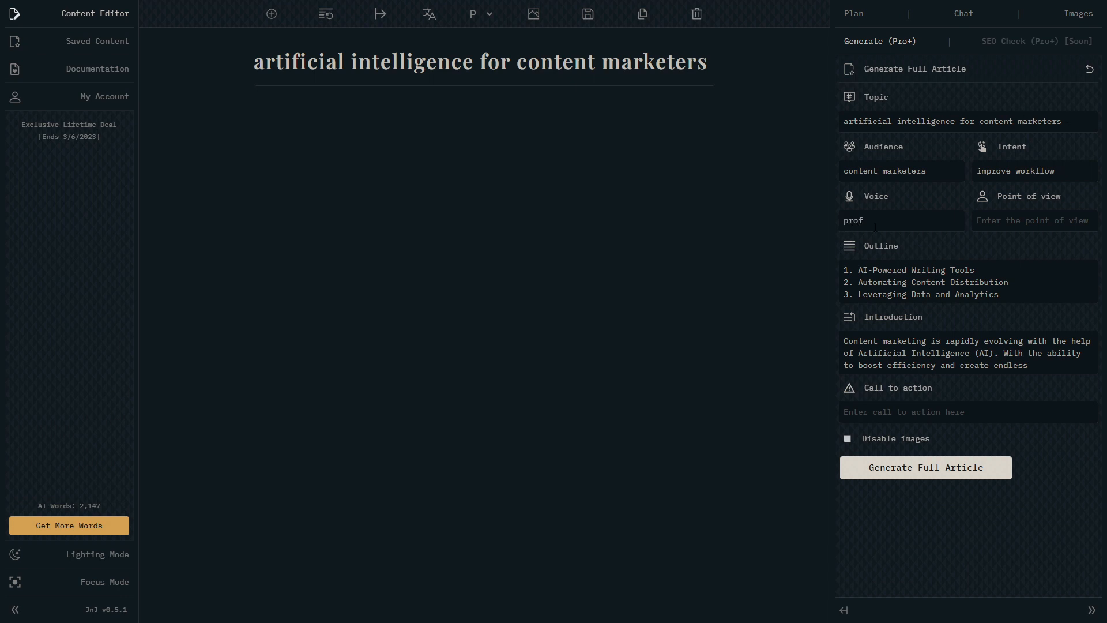
{"action": "type", "text": "essional, witty"}
{"action": "type", "text": "first person"}
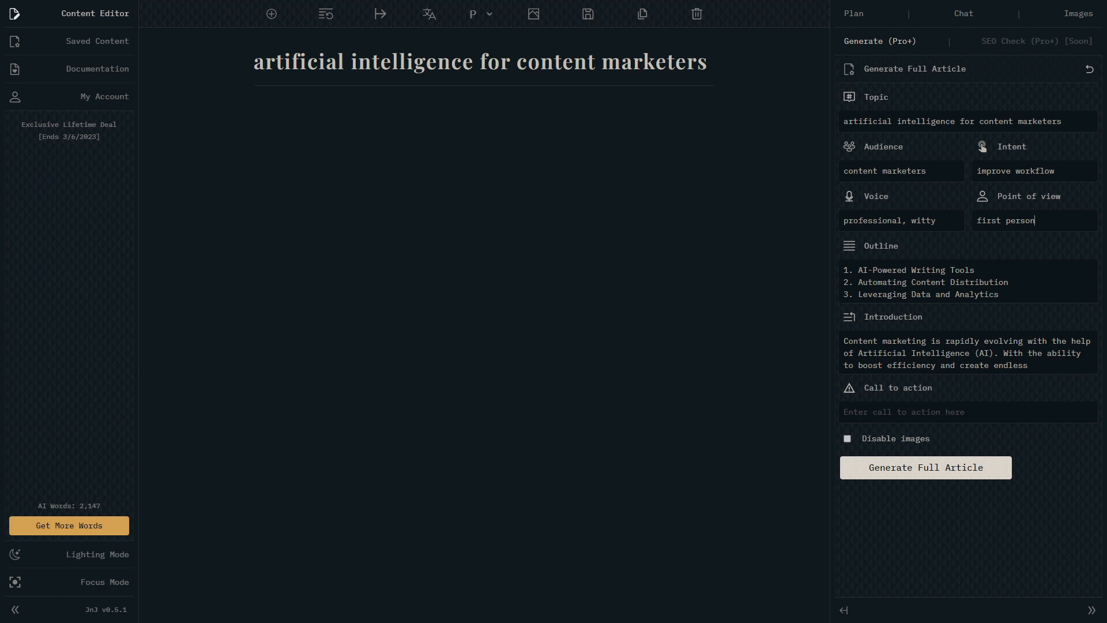
{"action": "left_click", "coordinate": [926, 416]}
{"action": "type", "text": "join our newsletter"}
Browse the available stock images.
{"action": "left_click", "coordinate": [1073, 25]}
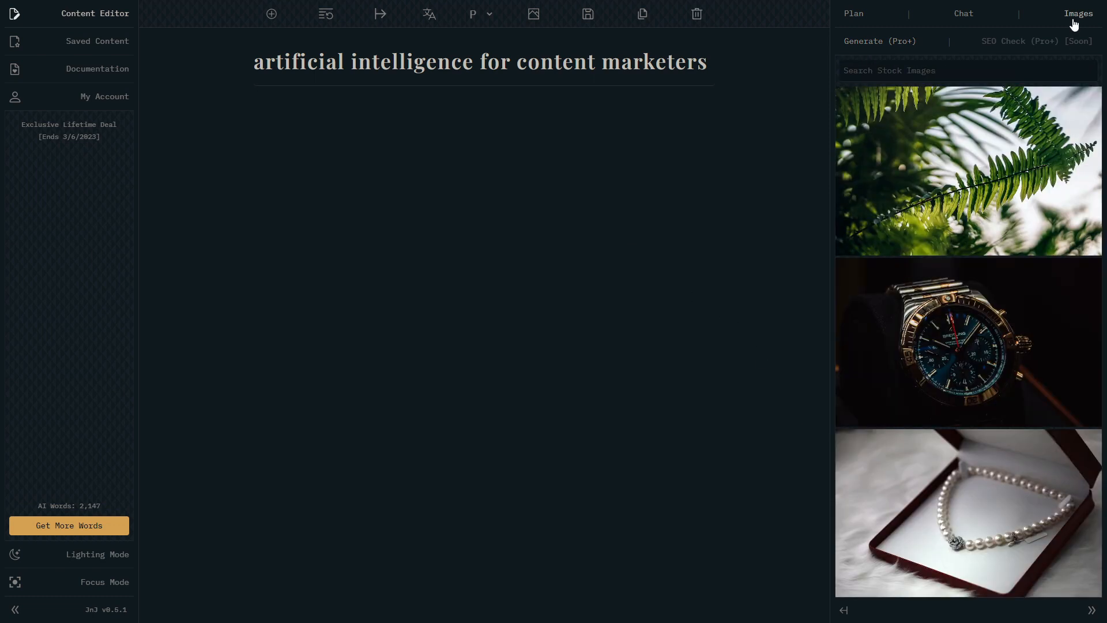
{"action": "scroll", "coordinate": [922, 403], "scroll_direction": "down", "scroll_amount": 4}
{"action": "scroll", "coordinate": [925, 288], "scroll_direction": "up", "scroll_amount": 4}
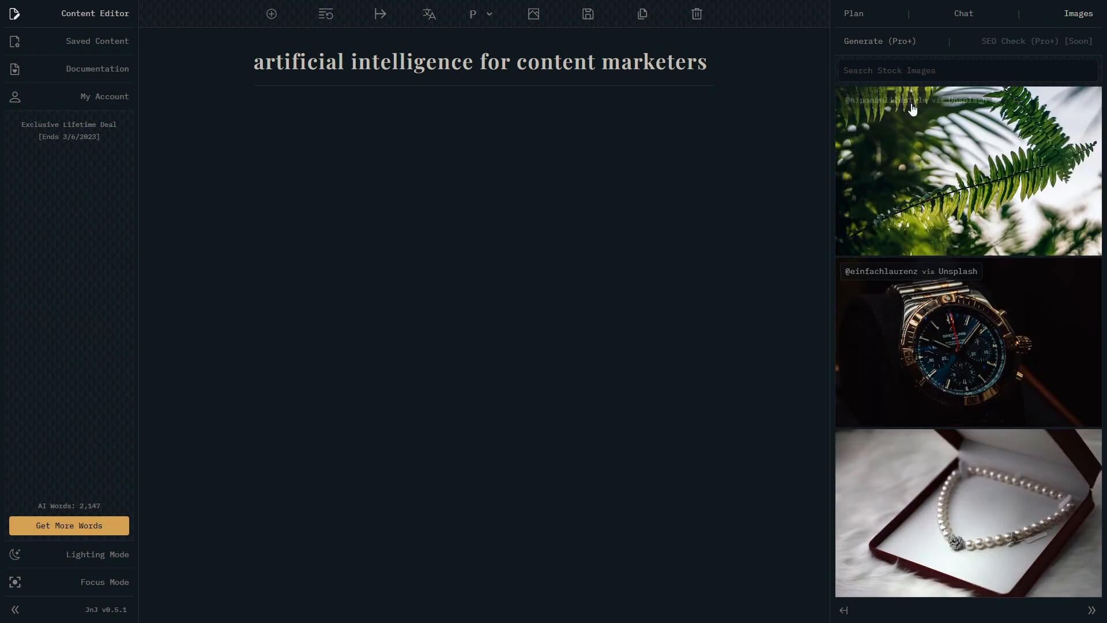
Return to the completed full article form and generate the article with images left enabled.
{"action": "left_click", "coordinate": [858, 15]}
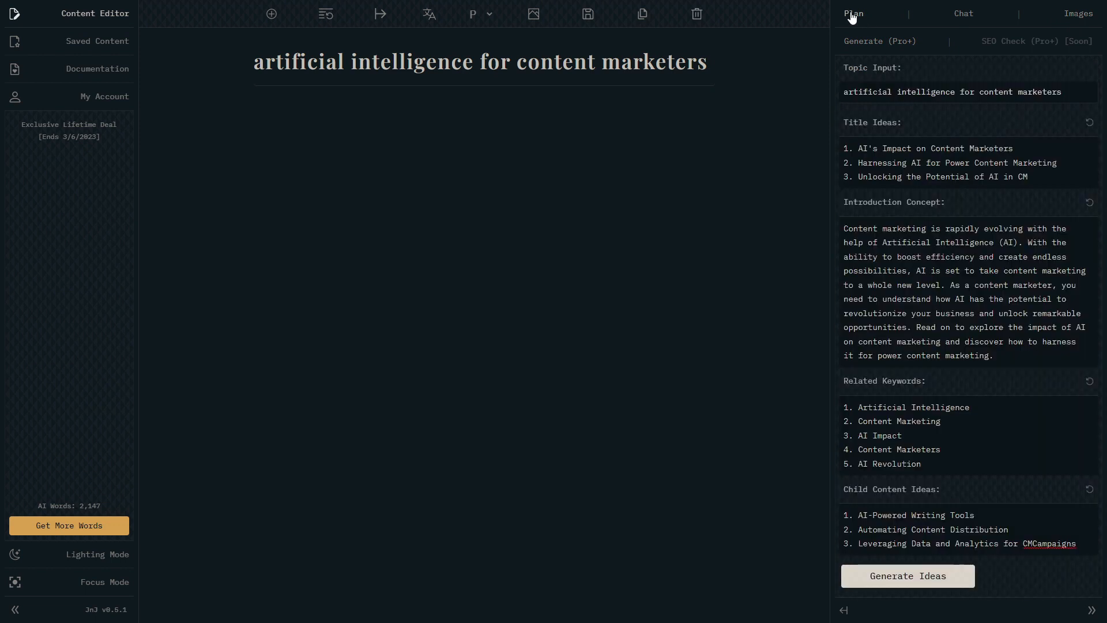
{"action": "left_click", "coordinate": [872, 45]}
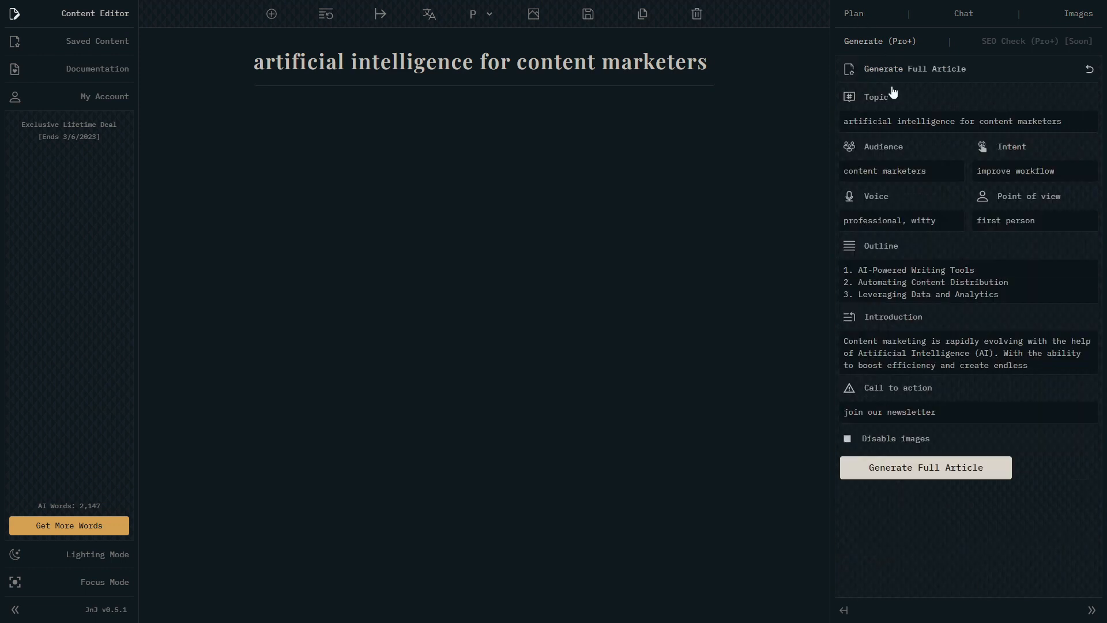
{"action": "left_click", "coordinate": [925, 467]}
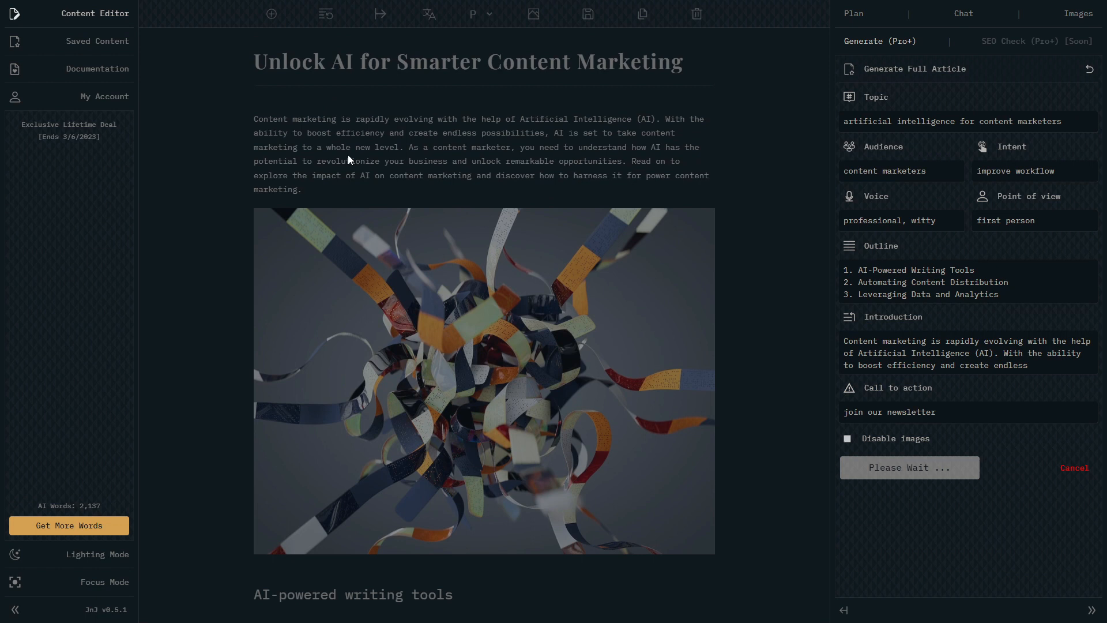
{"action": "scroll", "coordinate": [348, 155], "scroll_direction": "down", "scroll_amount": 1}
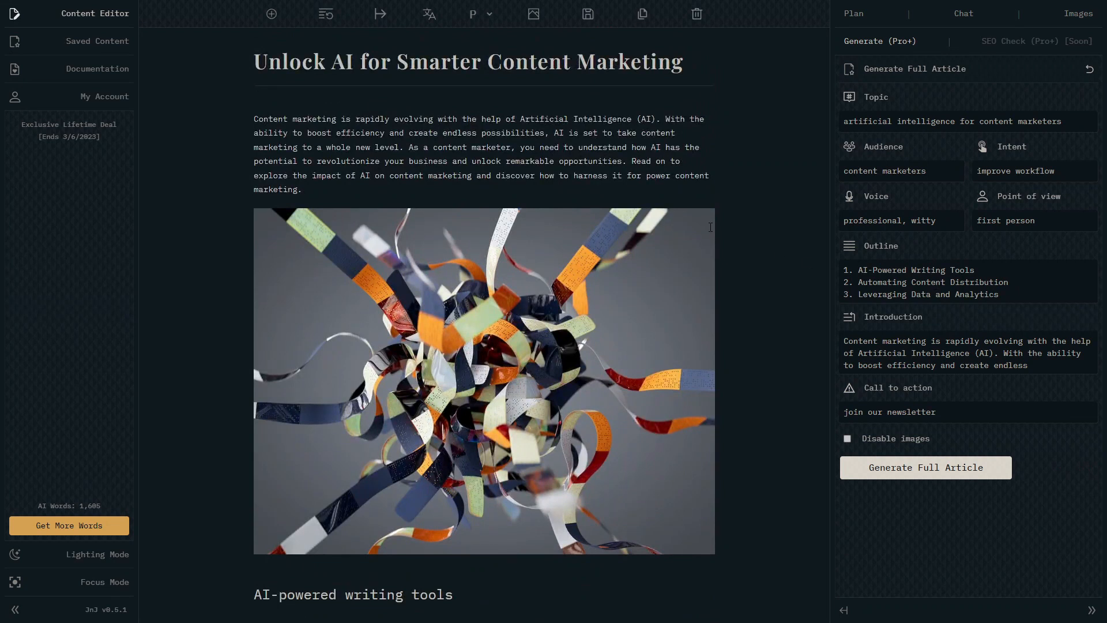
Look through the generated article and remove the "2." numbering from the "Automating Content Distribution" heading.
{"action": "scroll", "coordinate": [710, 227], "scroll_direction": "down", "scroll_amount": 3}
{"action": "scroll", "coordinate": [710, 227], "scroll_direction": "up", "scroll_amount": 3}
{"action": "scroll", "coordinate": [325, 104], "scroll_direction": "down", "scroll_amount": 9}
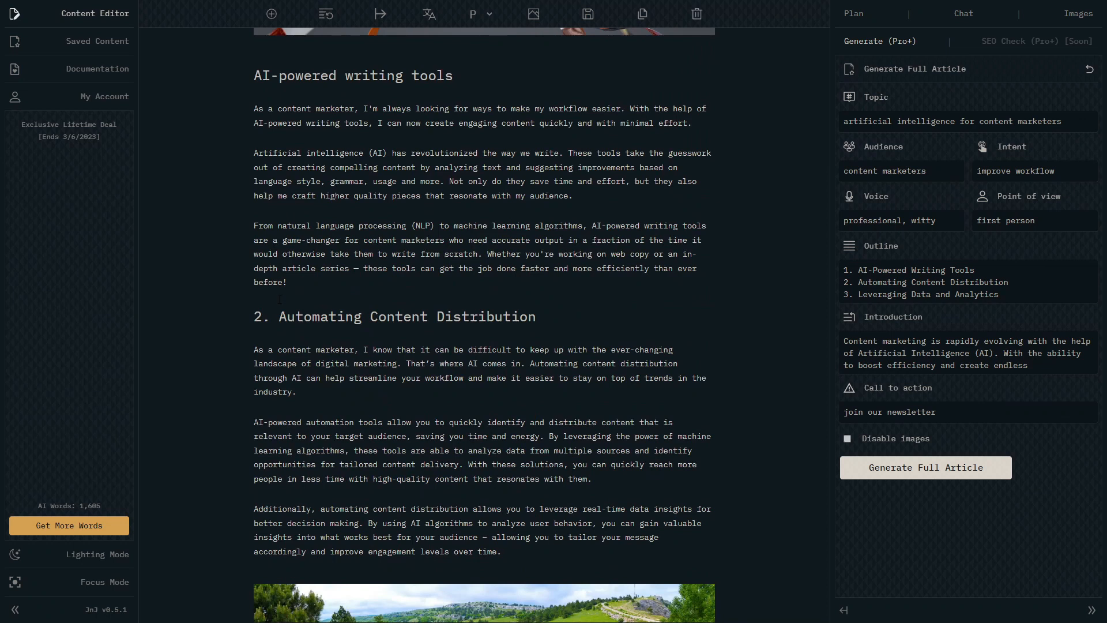
{"action": "scroll", "coordinate": [280, 298], "scroll_direction": "up", "scroll_amount": 1}
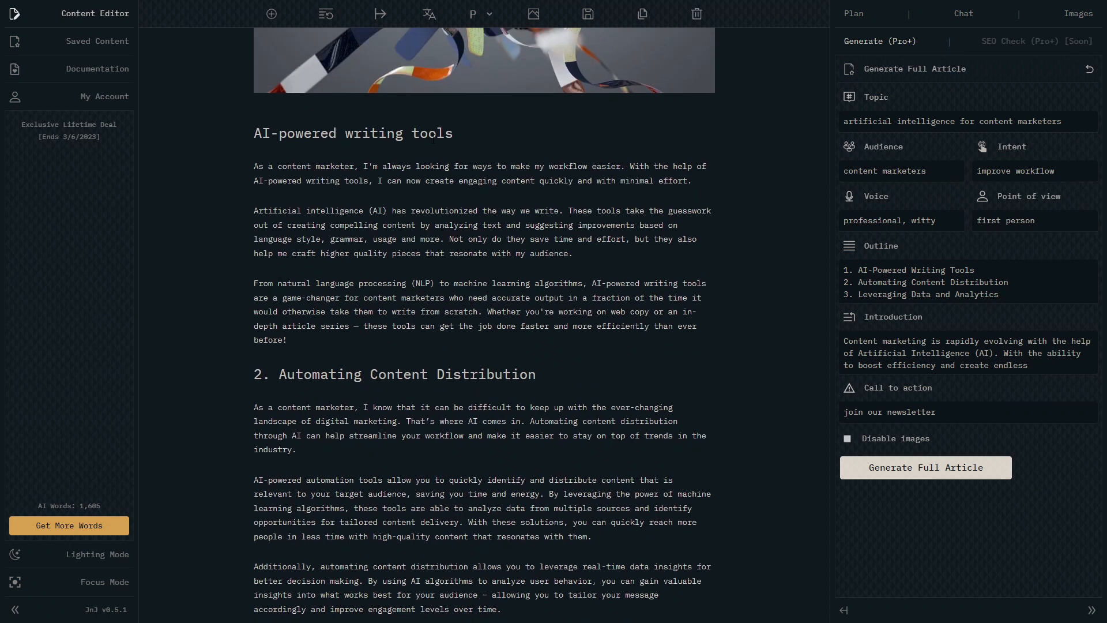
{"action": "left_click_drag", "start_coordinate": [452, 144], "coordinate": [251, 145]}
{"action": "left_click", "coordinate": [403, 133]}
{"action": "left_click_drag", "start_coordinate": [279, 375], "coordinate": [252, 377]}
{"action": "key", "text": "BackSpace"}
Capitalize the "N" of "newsletter" in the article's closing "Join our newsletter." heading.
{"action": "scroll", "coordinate": [299, 395], "scroll_direction": "down", "scroll_amount": 4}
{"action": "scroll", "coordinate": [410, 291], "scroll_direction": "down", "scroll_amount": 4}
{"action": "right_click", "coordinate": [369, 374]}
{"action": "left_click", "coordinate": [366, 383]}
{"action": "scroll", "coordinate": [369, 380], "scroll_direction": "down", "scroll_amount": 1}
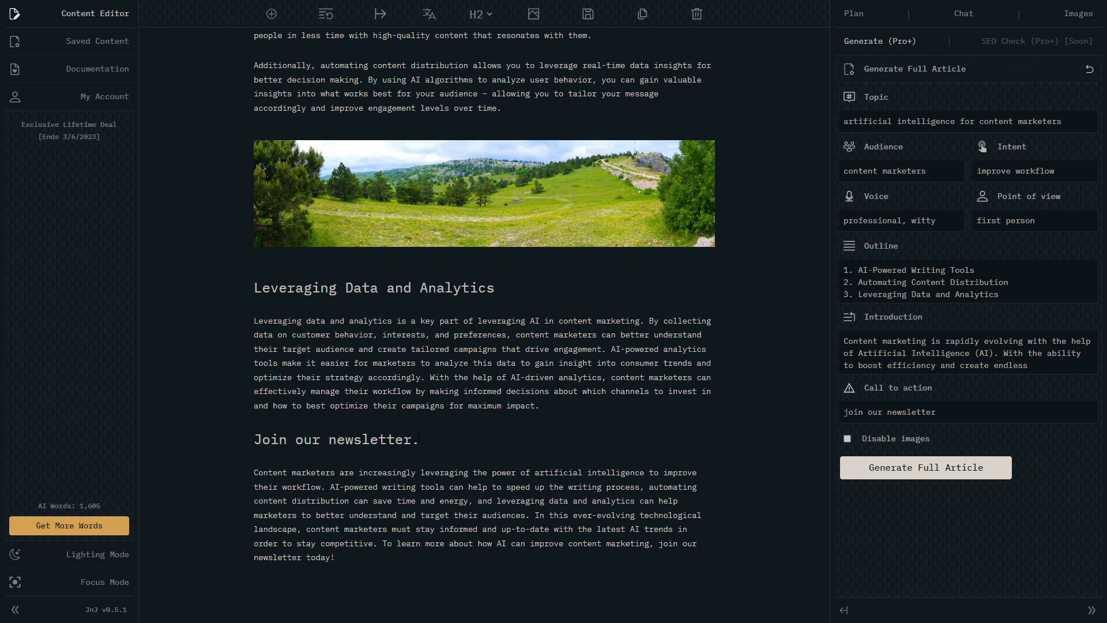
{"action": "left_click", "coordinate": [330, 439]}
{"action": "key", "text": "Delete"}
{"action": "type", "text": "N"}
{"action": "left_click", "coordinate": [372, 416]}
Rewrite the first two sentences of the article's introduction with the AI rewriter.
{"action": "scroll", "coordinate": [373, 417], "scroll_direction": "up", "scroll_amount": 15}
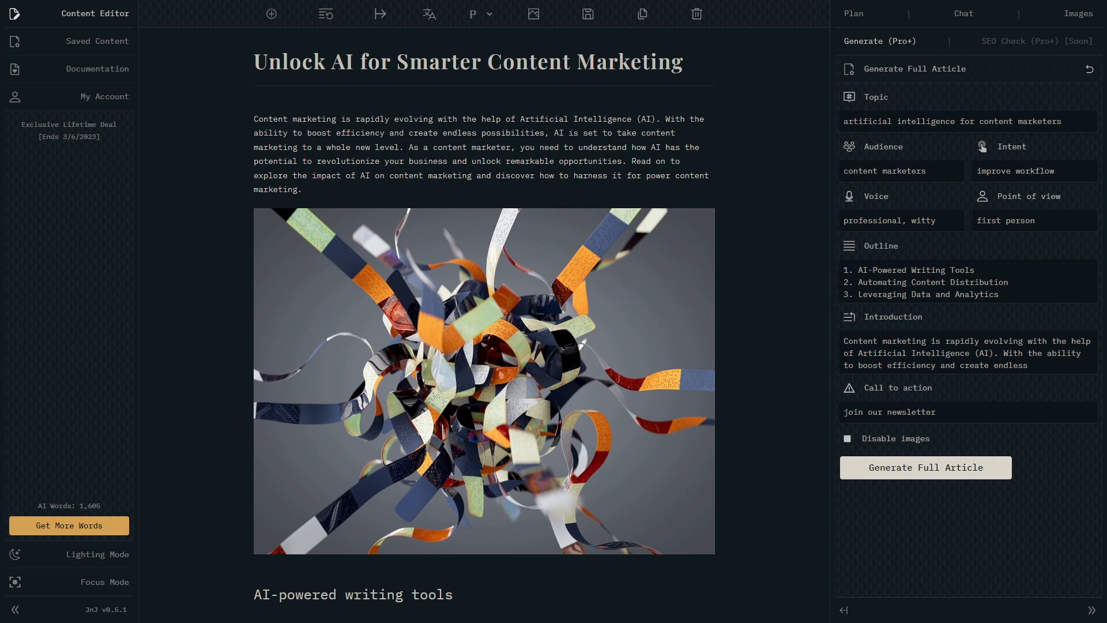
{"action": "left_click_drag", "start_coordinate": [404, 148], "coordinate": [193, 119]}
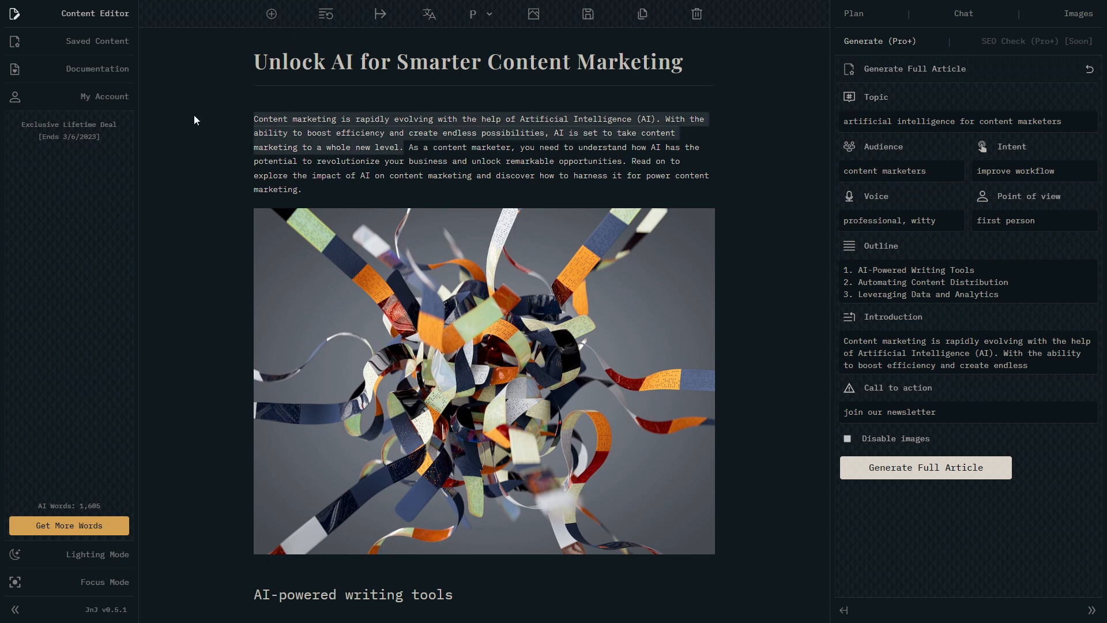
{"action": "left_click", "coordinate": [326, 17]}
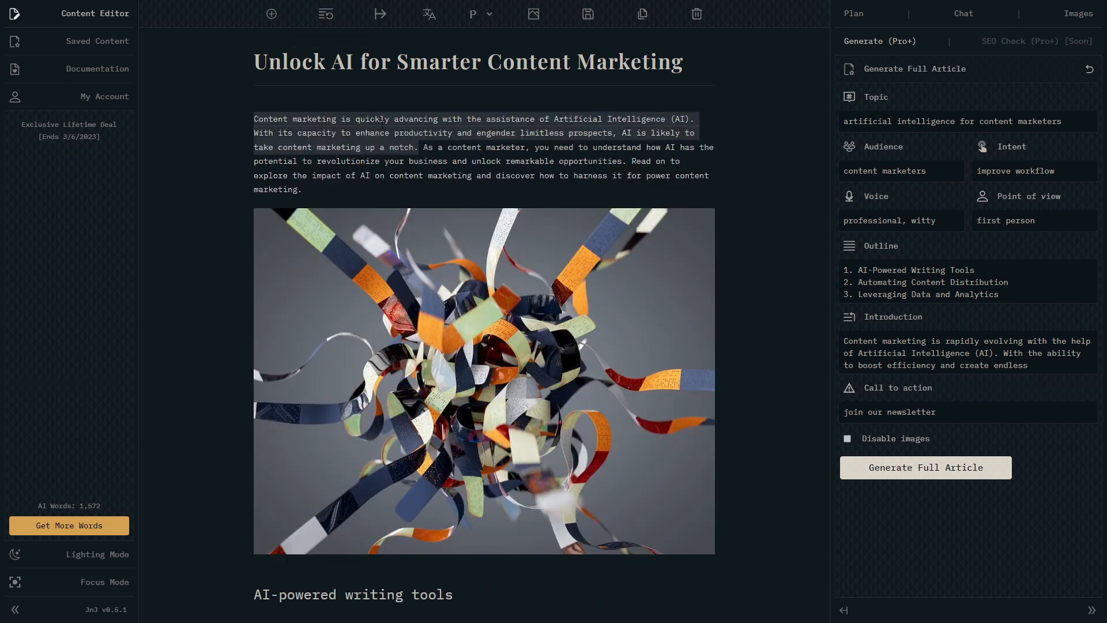
{"action": "left_click", "coordinate": [381, 132]}
Select the "AI-powered writing tools" heading to inspect it and return to the start of the article.
{"action": "scroll", "coordinate": [484, 323], "scroll_direction": "down", "scroll_amount": 8}
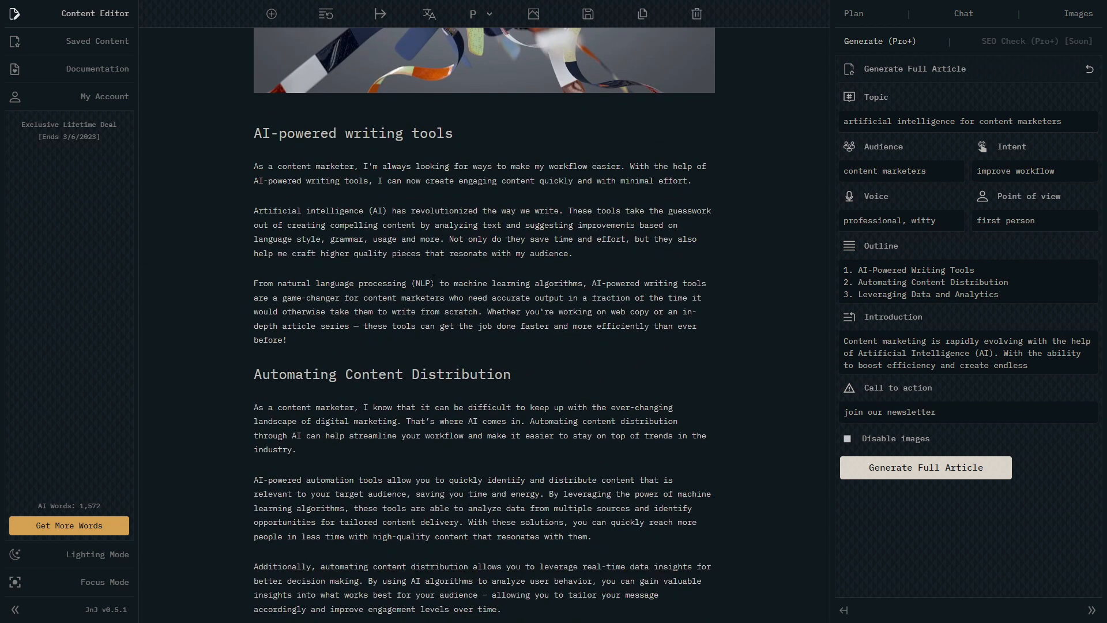
{"action": "mouse_move", "coordinate": [256, 136]}
{"action": "left_mouse_down"}
{"action": "mouse_move", "coordinate": [453, 138]}
{"action": "mouse_move", "coordinate": [247, 137]}
{"action": "left_mouse_up"}
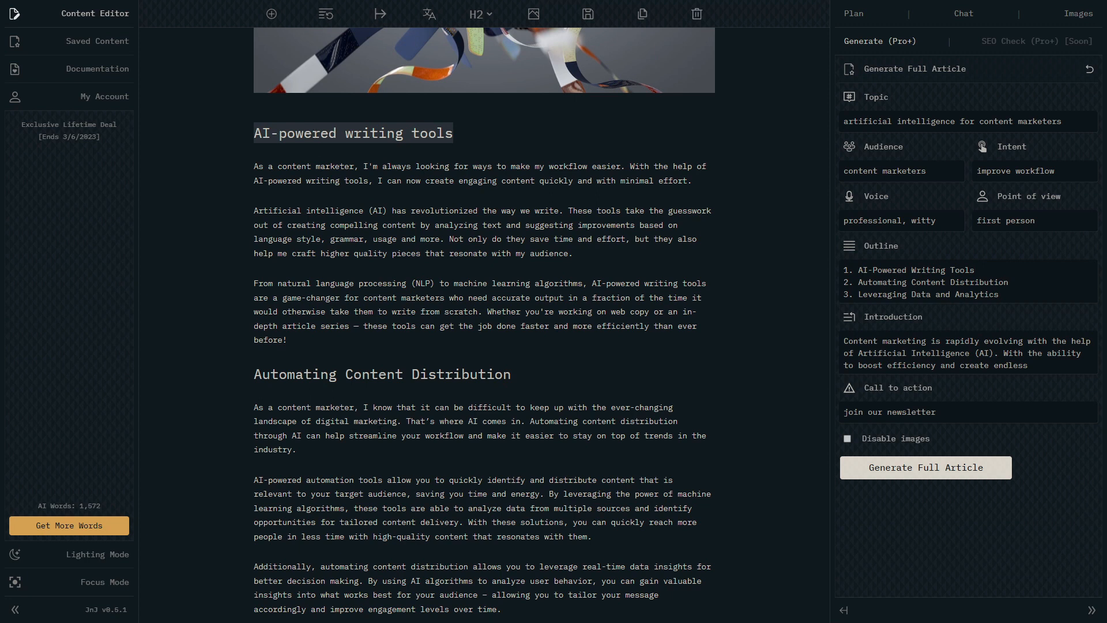
{"action": "scroll", "coordinate": [424, 422], "scroll_direction": "up", "scroll_amount": 4}
{"action": "left_click", "coordinate": [424, 422]}
{"action": "scroll", "coordinate": [424, 423], "scroll_direction": "up", "scroll_amount": 4}
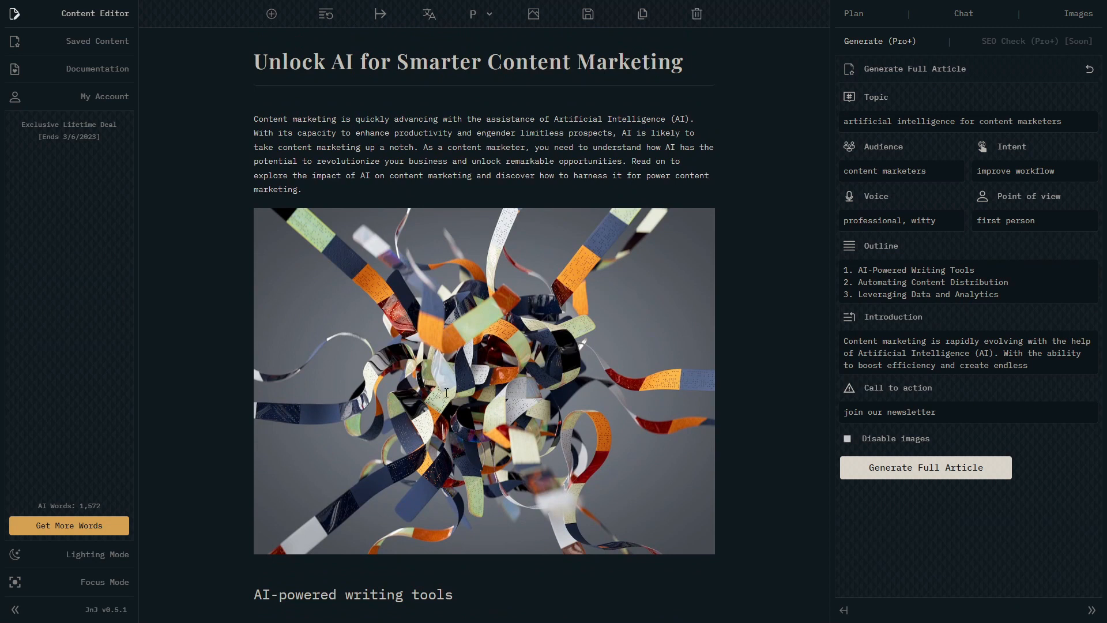
Open the chat with Jaq and send the message "Hello how are you?".
{"action": "left_click", "coordinate": [1069, 14]}
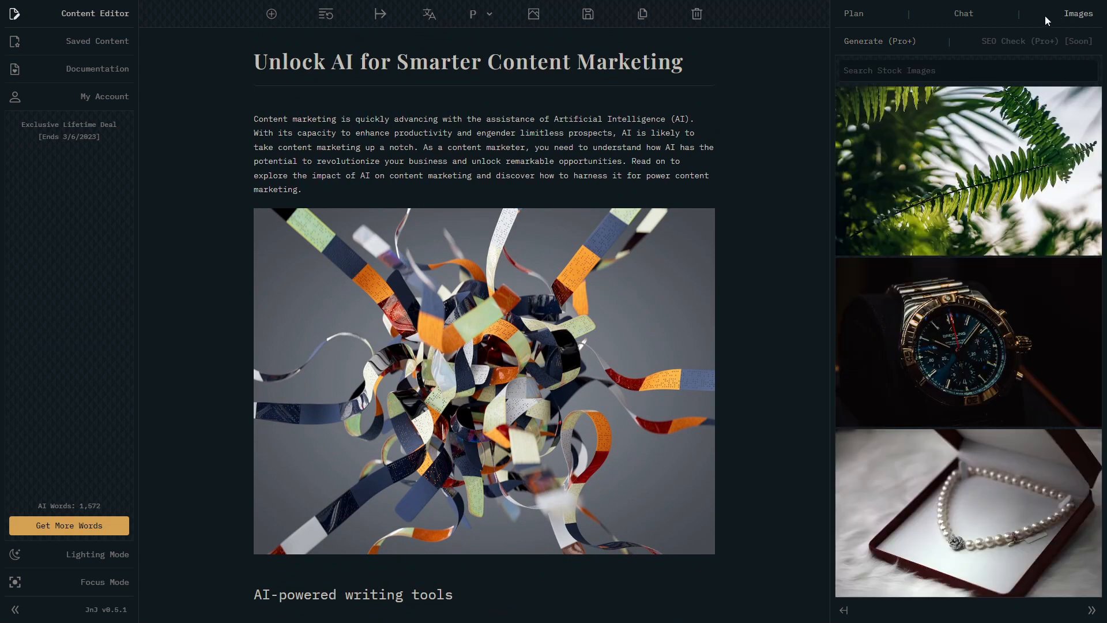
{"action": "left_click", "coordinate": [961, 16]}
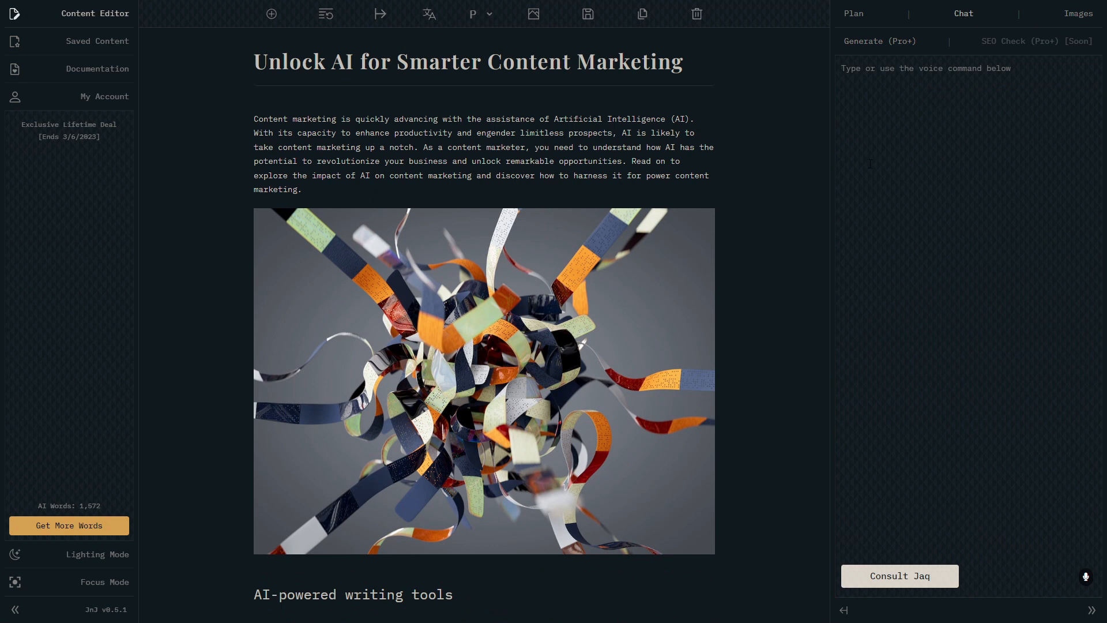
{"action": "type", "text": "Hello how are you?"}
{"action": "key", "text": "Tab"}
{"action": "key", "text": "Return"}
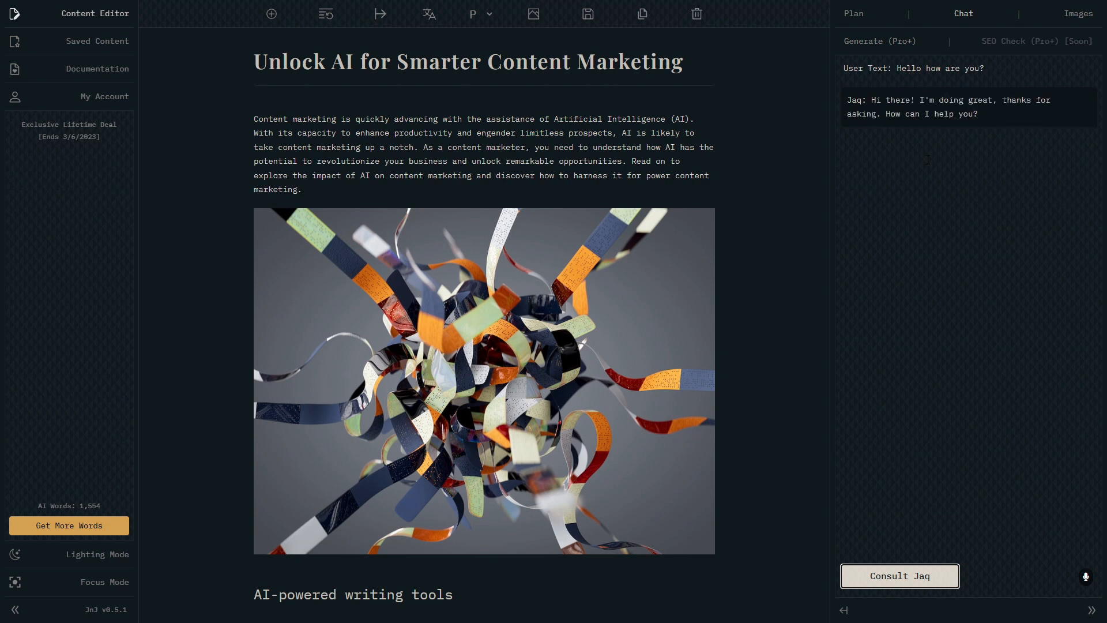
Start a voice command in the chat with Jaq.
{"action": "left_click", "coordinate": [1019, 172]}
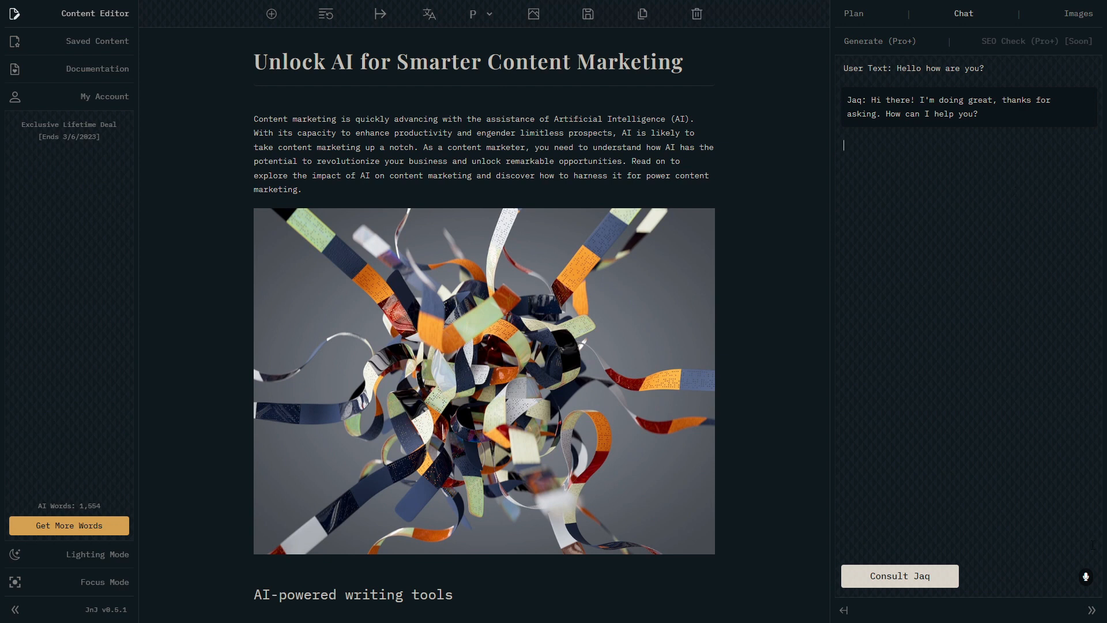
{"action": "left_click", "coordinate": [1086, 578]}
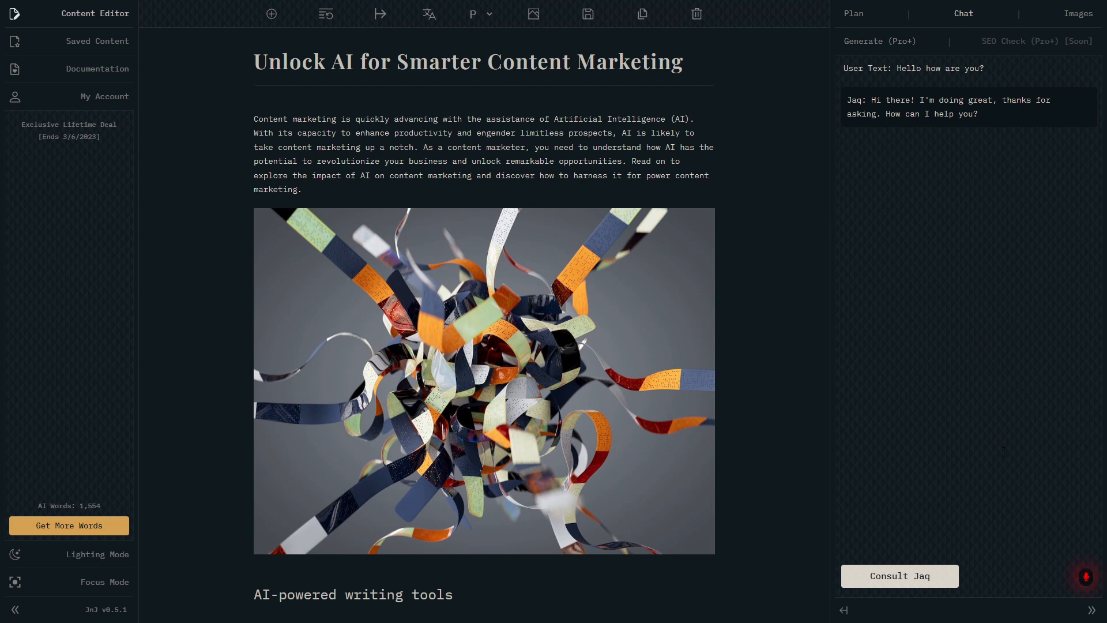